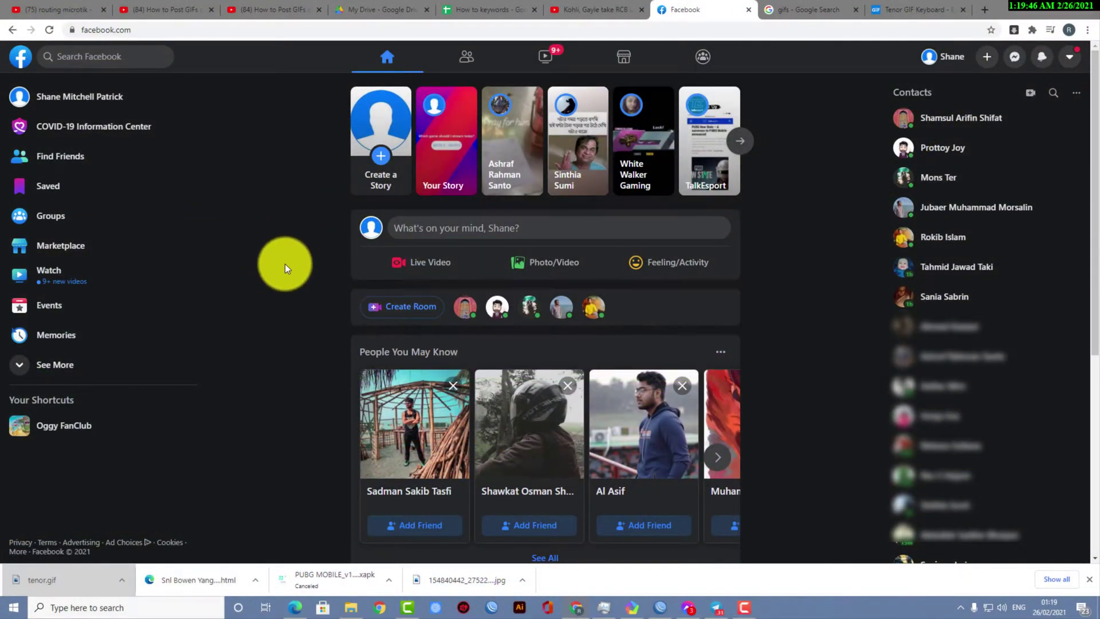
Start a new post, open its GIF picker and search for 'wow'
left_click(484, 236)
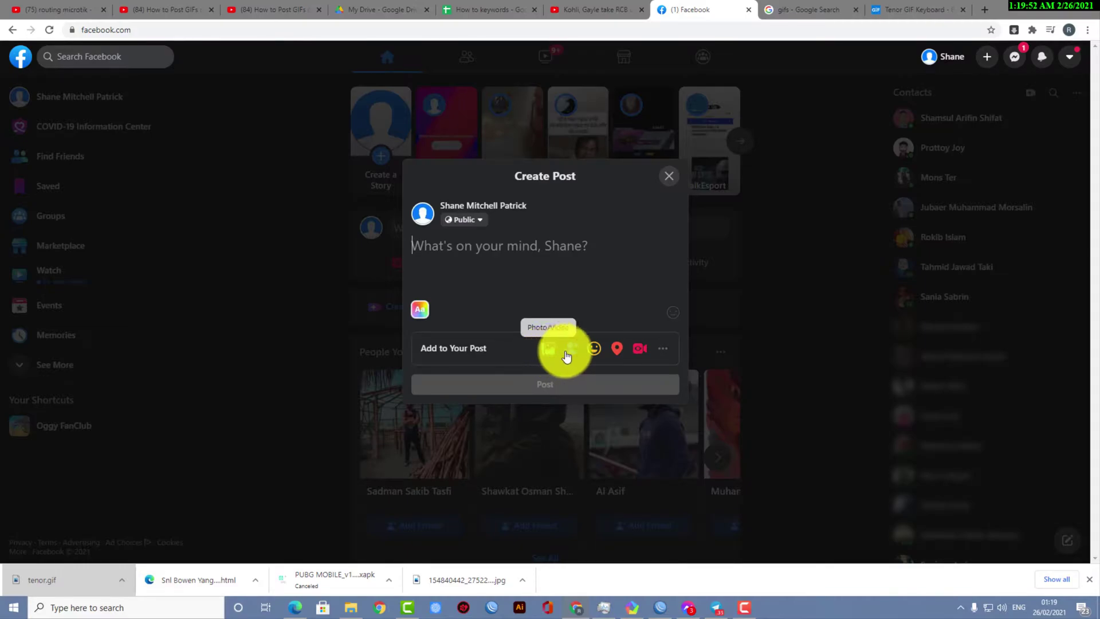
left_click(665, 347)
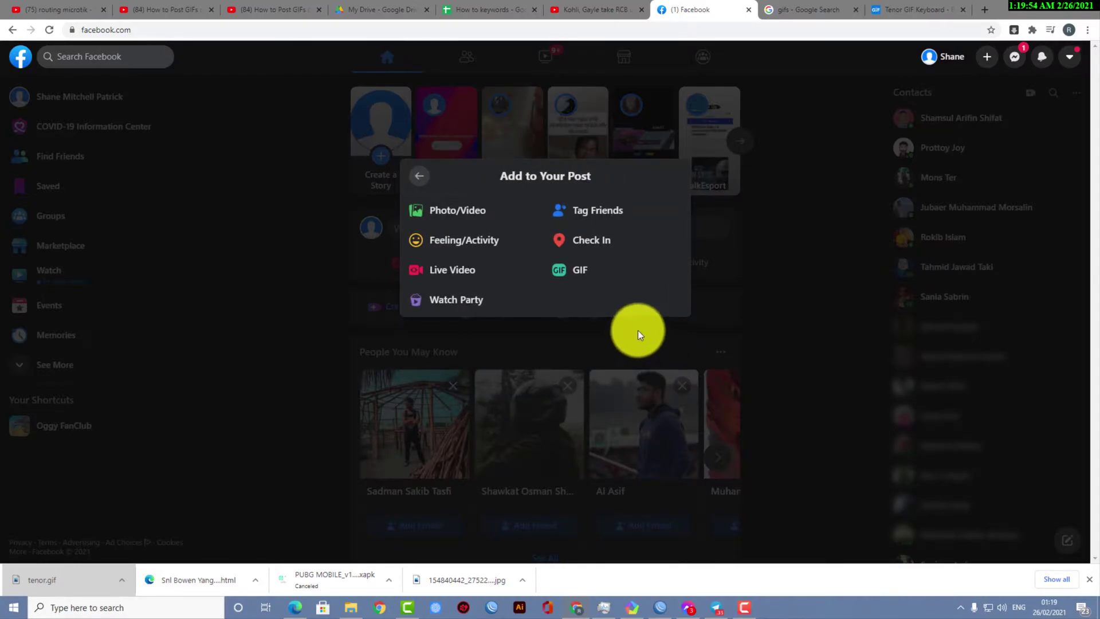
left_click(580, 275)
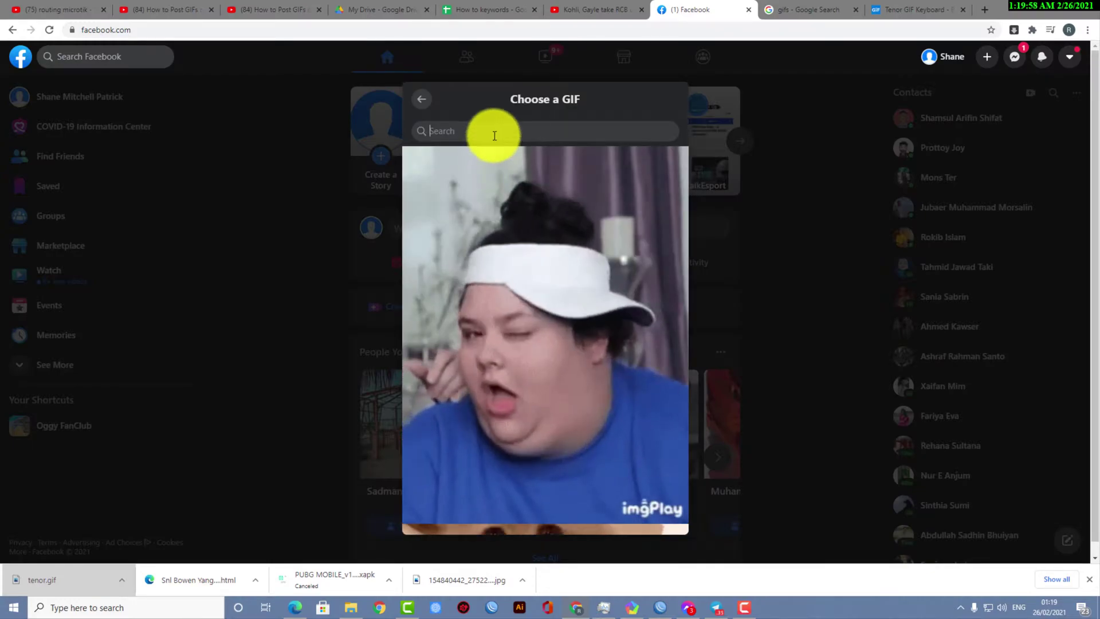
scroll(498, 228, "down", 5)
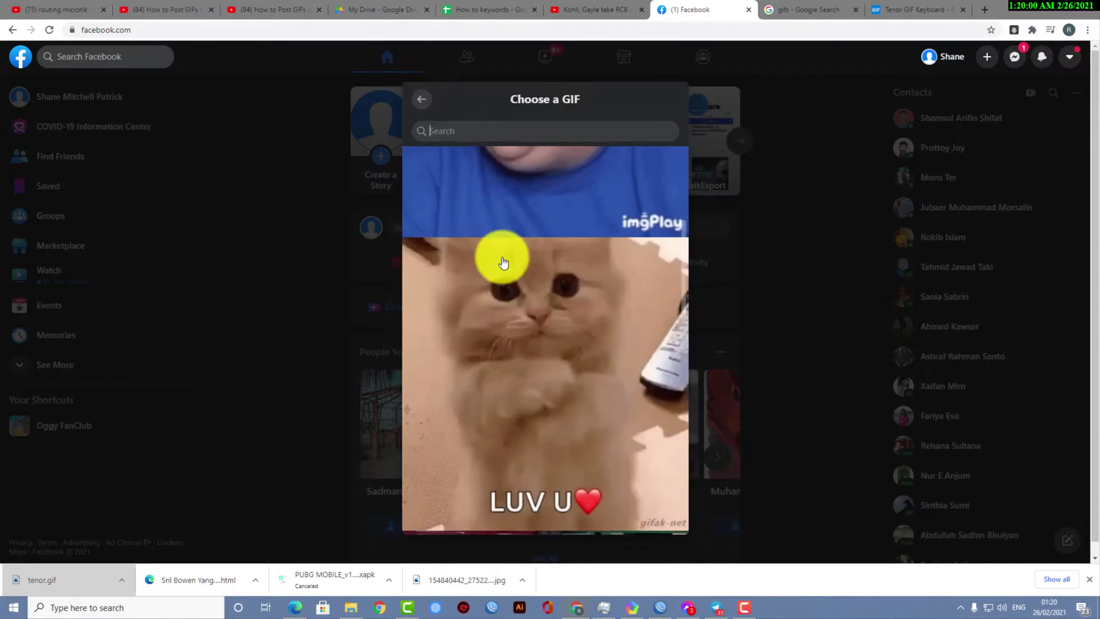
scroll(503, 263, "down", 12)
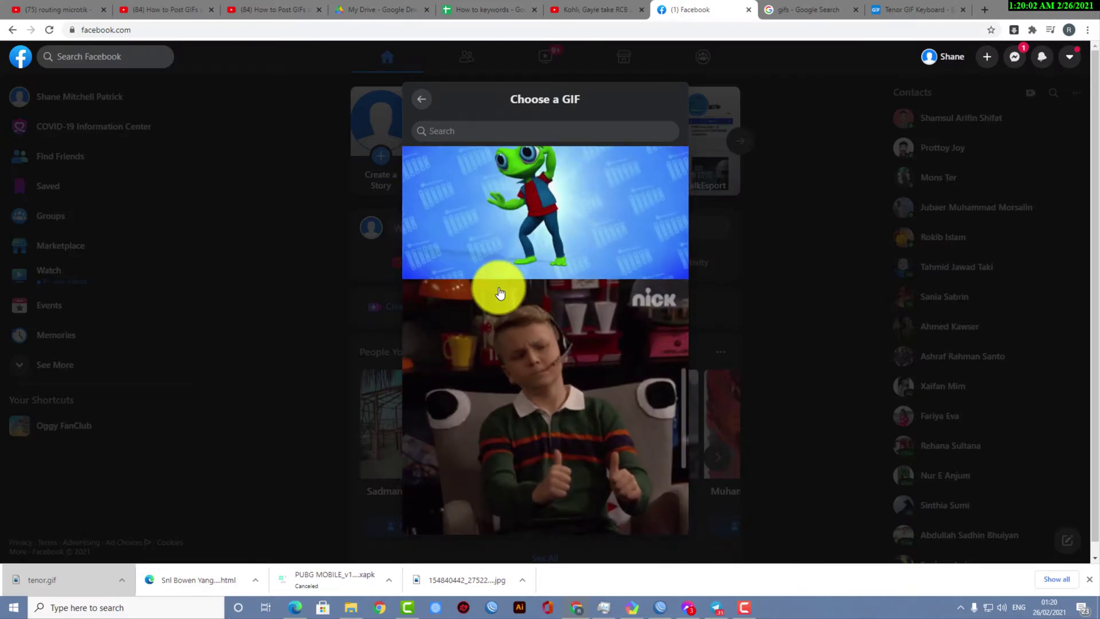
scroll(498, 292, "up", 10)
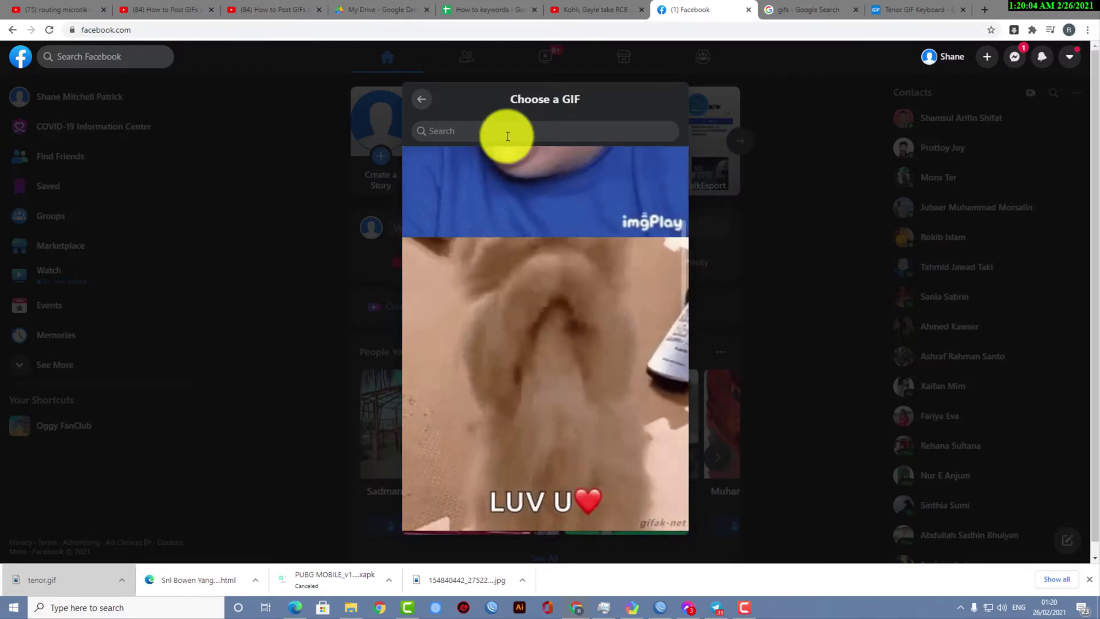
left_click(508, 136)
type("wow")
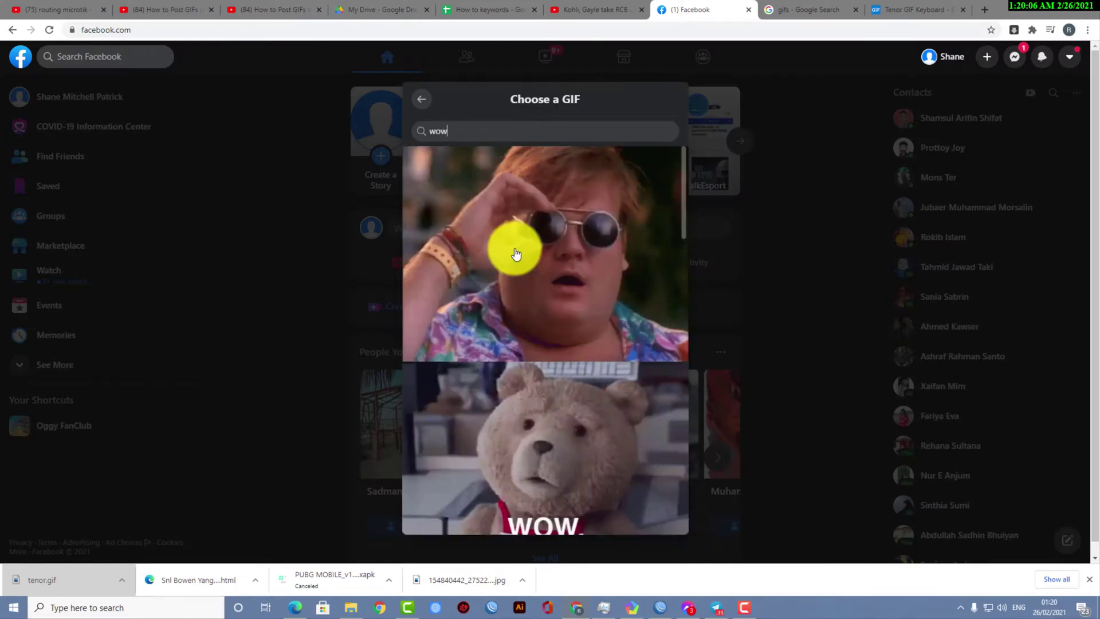
Attach the first wow GIF and caption it "wow! that's incredible !", fixing the misspelling
left_click(522, 252)
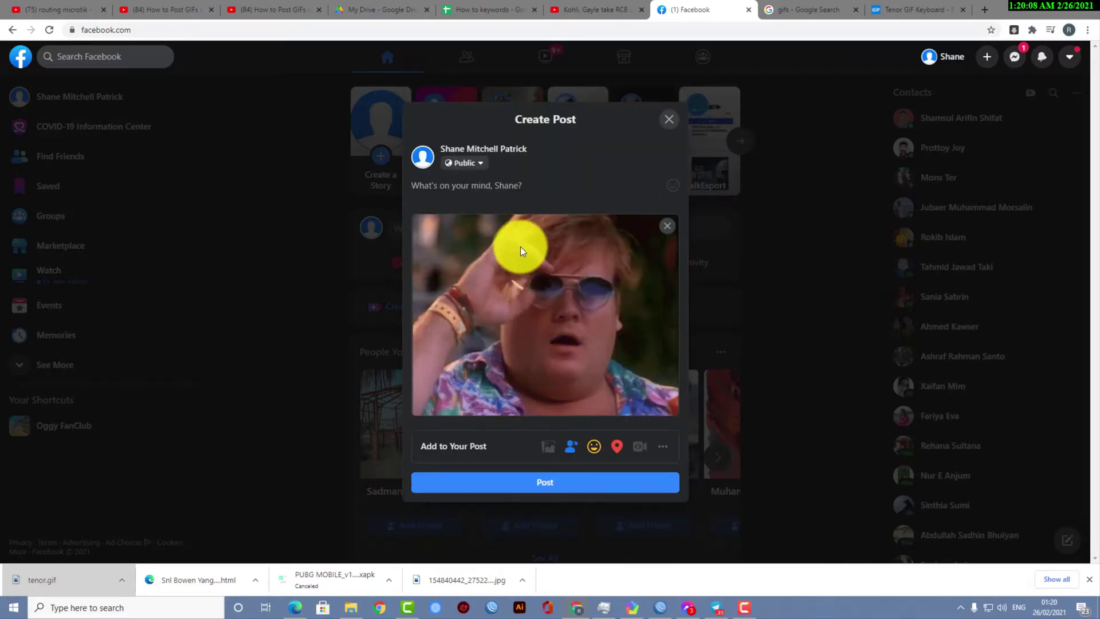
left_click(498, 187)
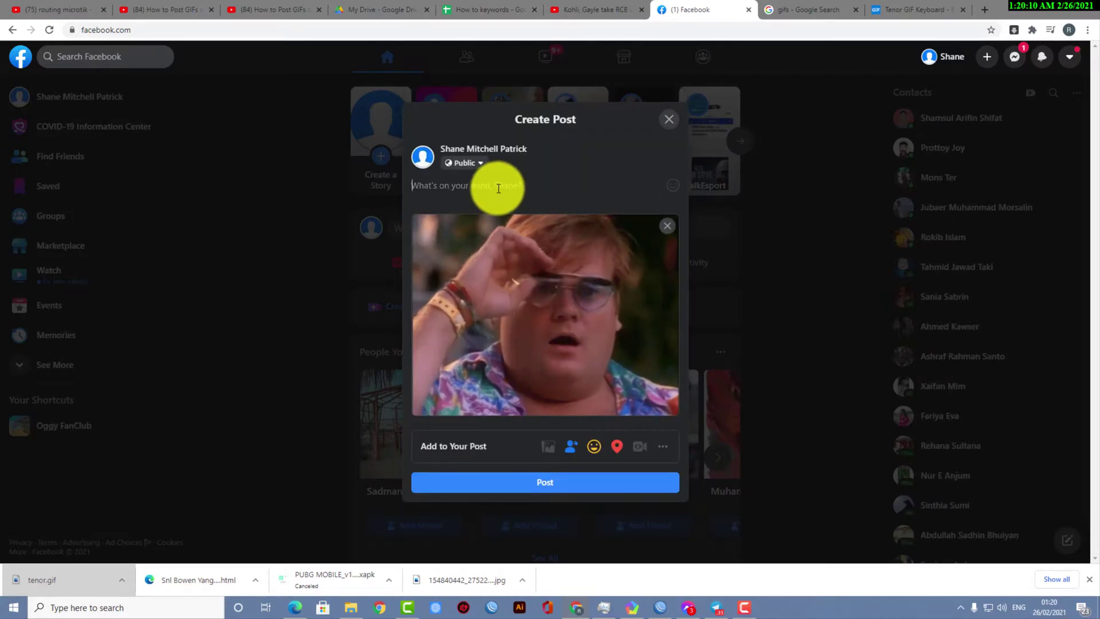
type("wow")
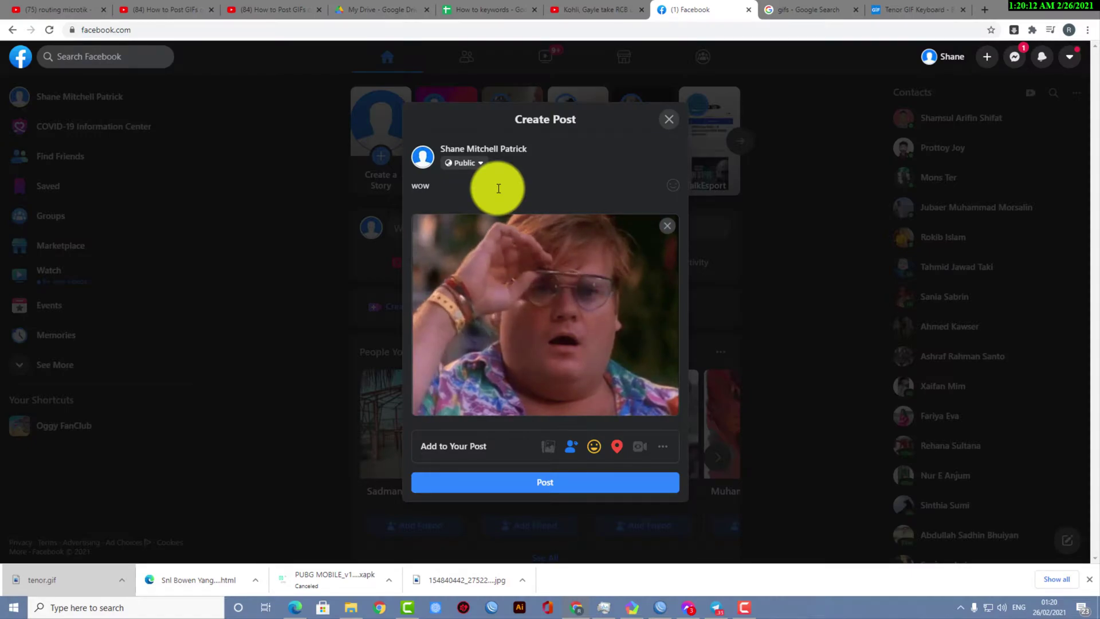
type("! ")
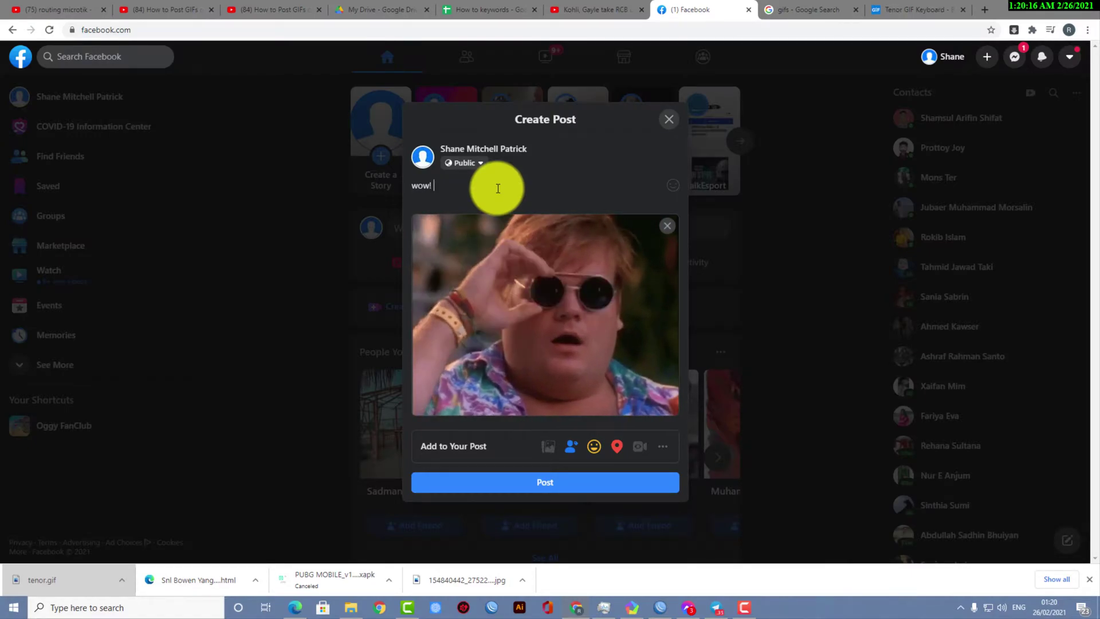
type("that")
key("BackSpace")
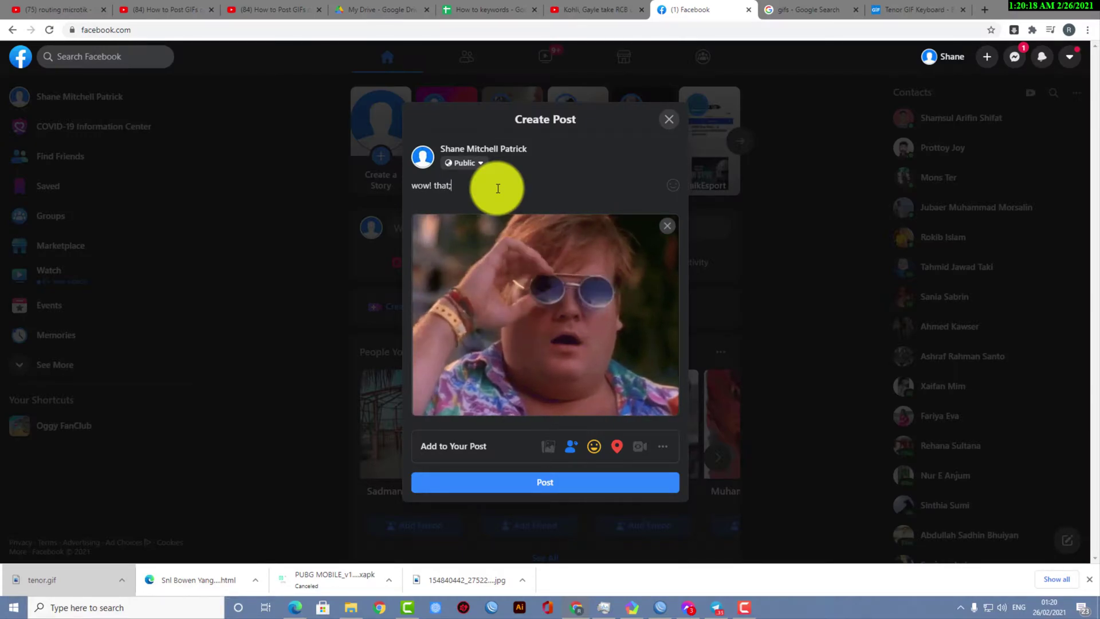
type("'s ")
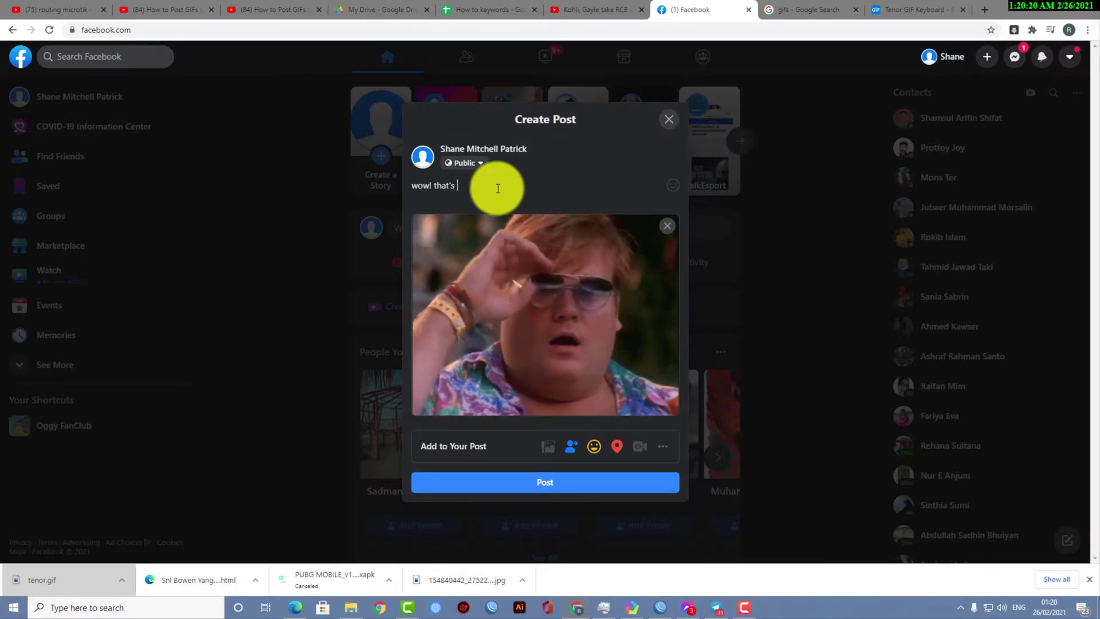
type("incred")
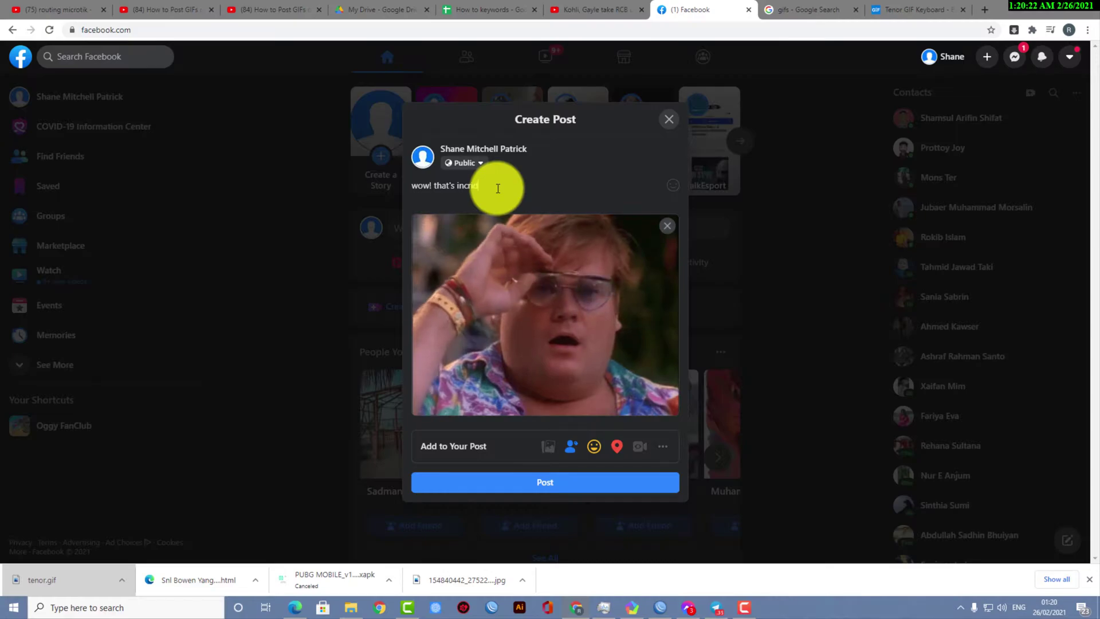
type("ible")
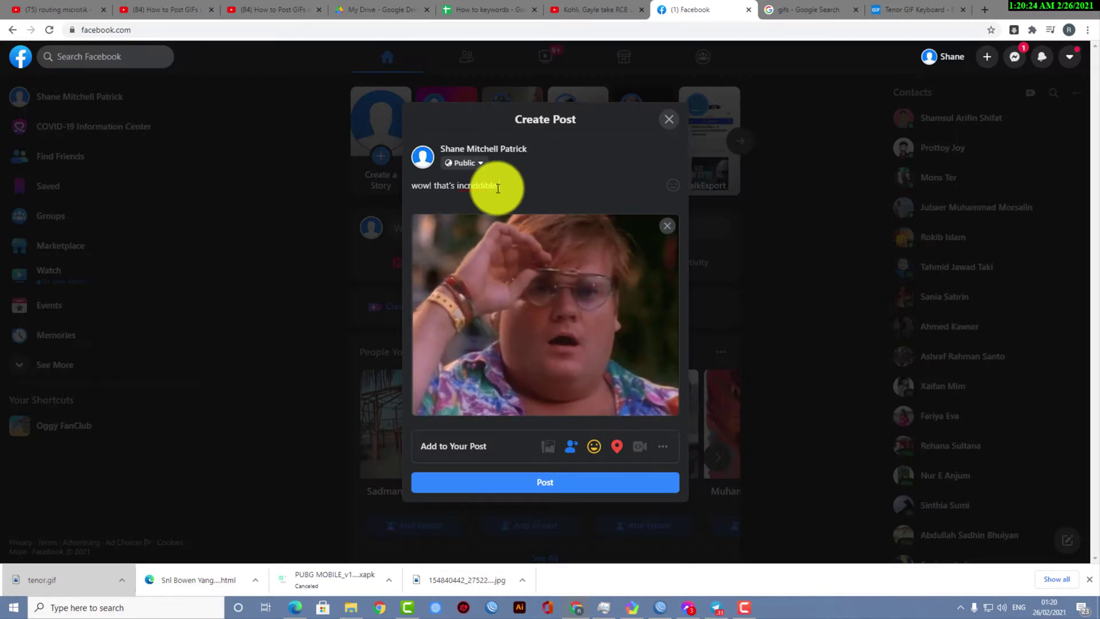
right_click(495, 188)
left_click(513, 196)
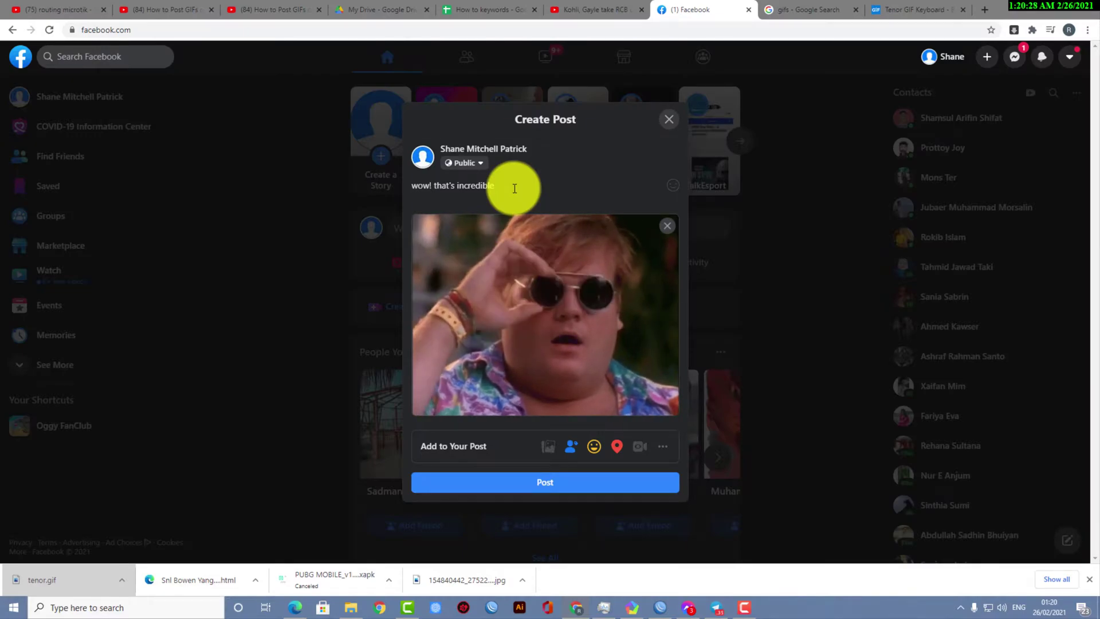
Set the post's audience to Only me and publish it
left_click(481, 162)
scroll(530, 410, "down", 1)
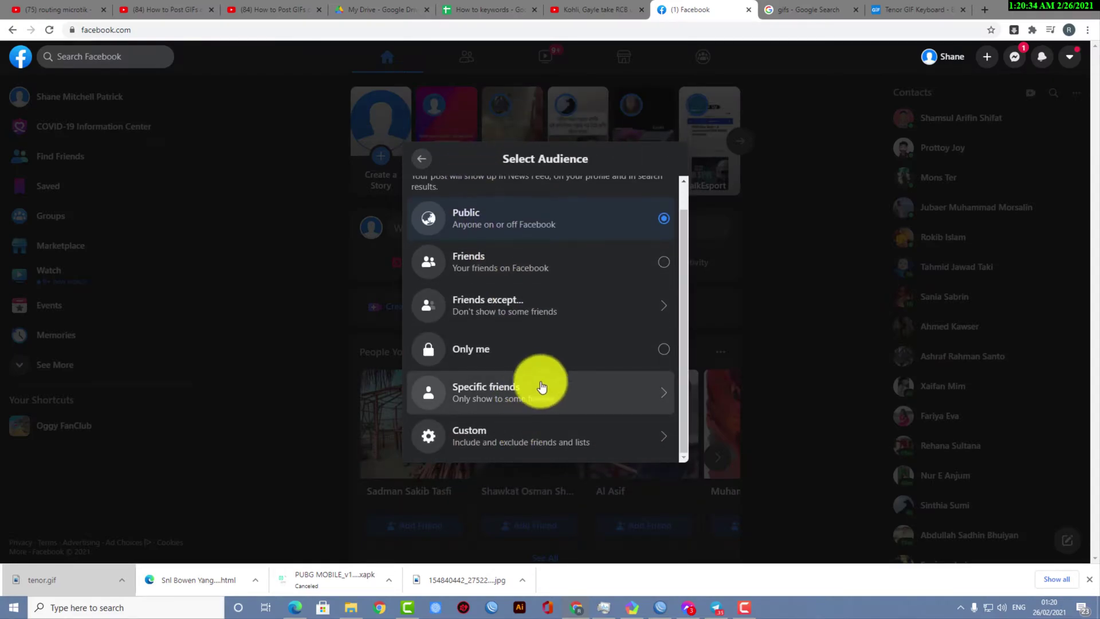
left_click(573, 336)
left_click(583, 480)
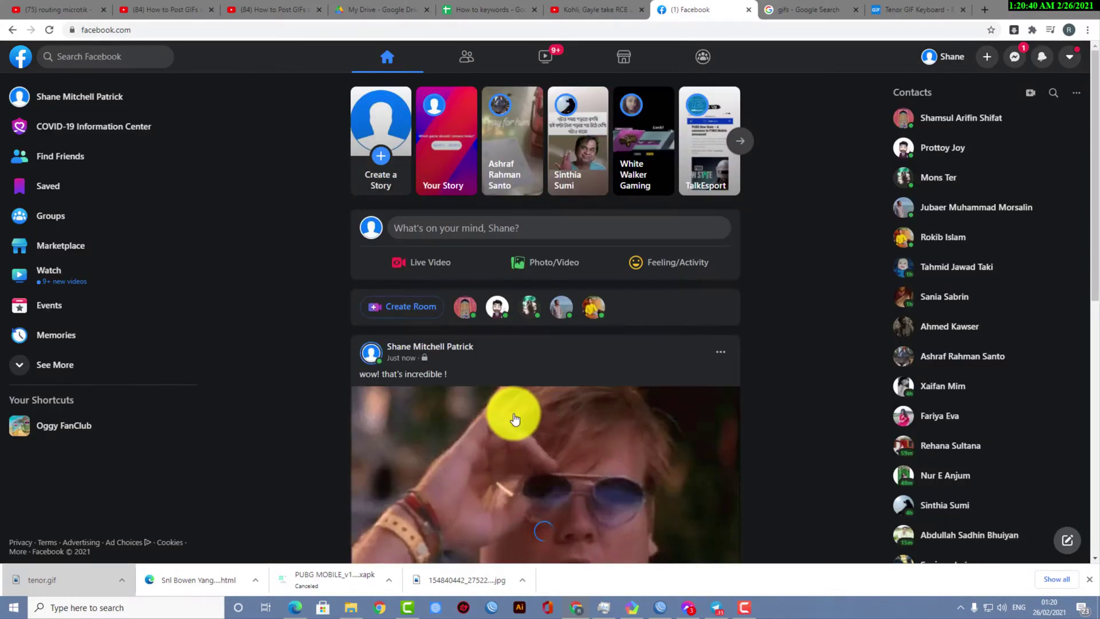
Scroll to the new GIF post in the feed and open its author's profile
scroll(516, 421, "down", 3)
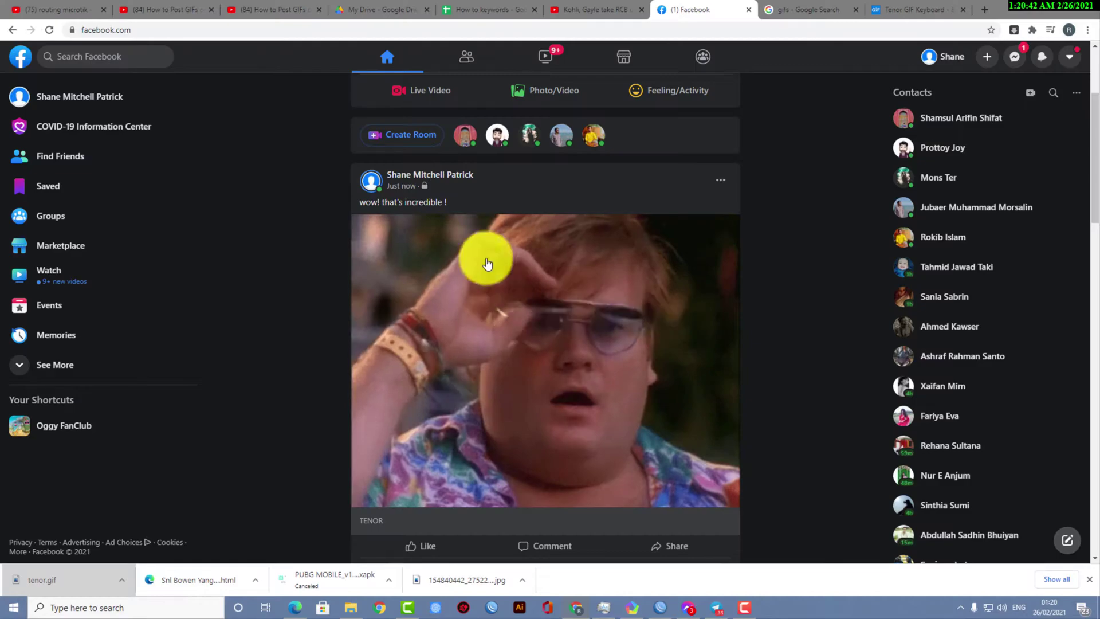
scroll(501, 309, "down", 3)
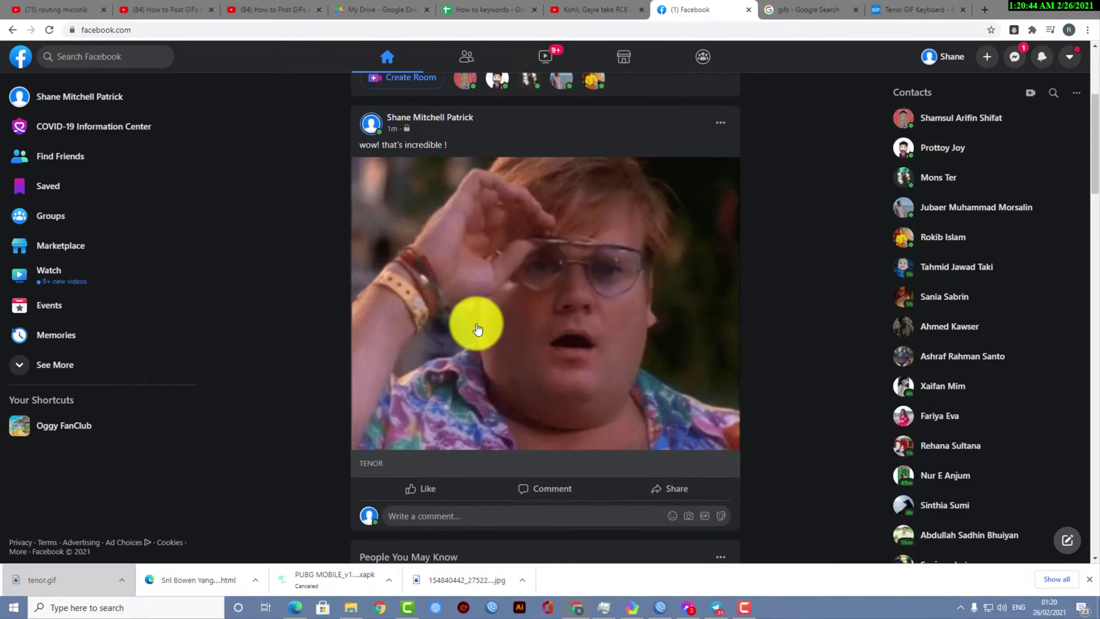
left_click(525, 389)
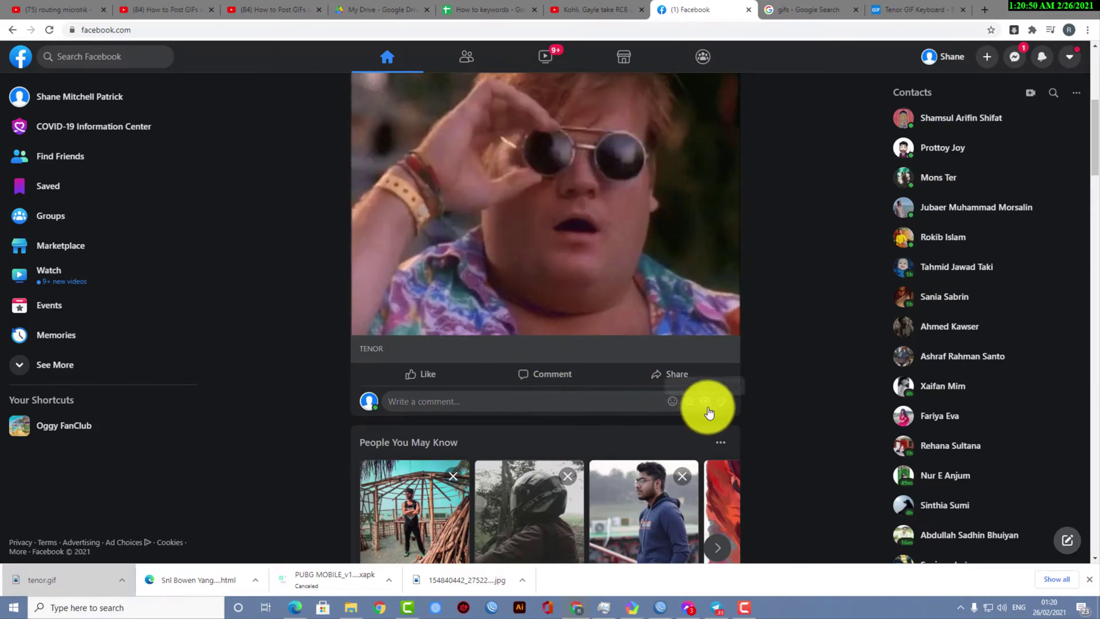
left_click(615, 281)
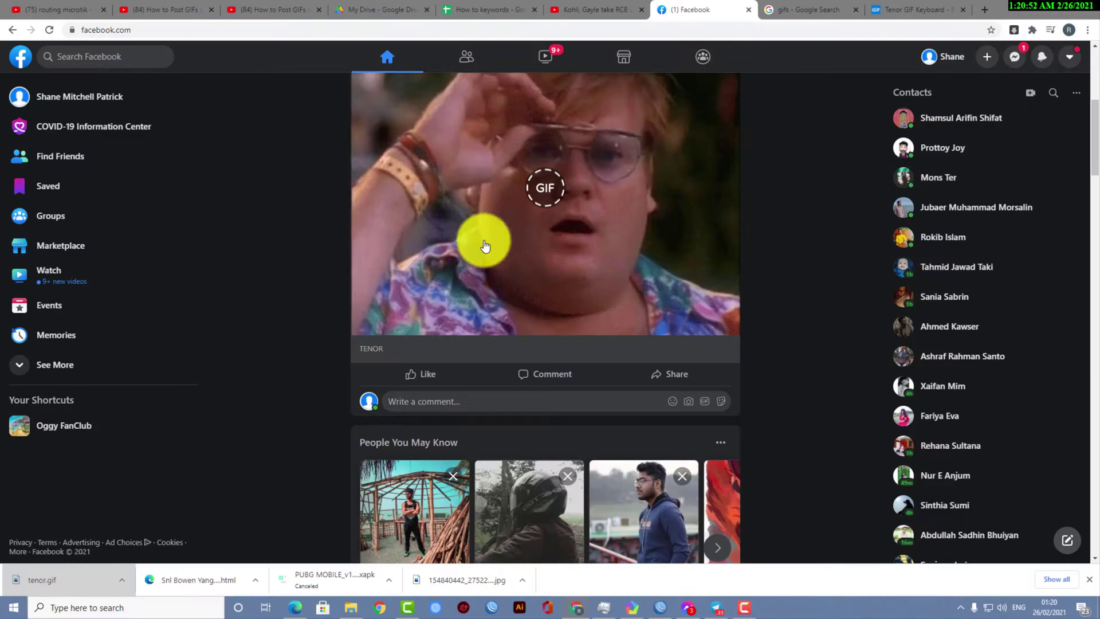
scroll(390, 211, "up", 2)
left_click(440, 118)
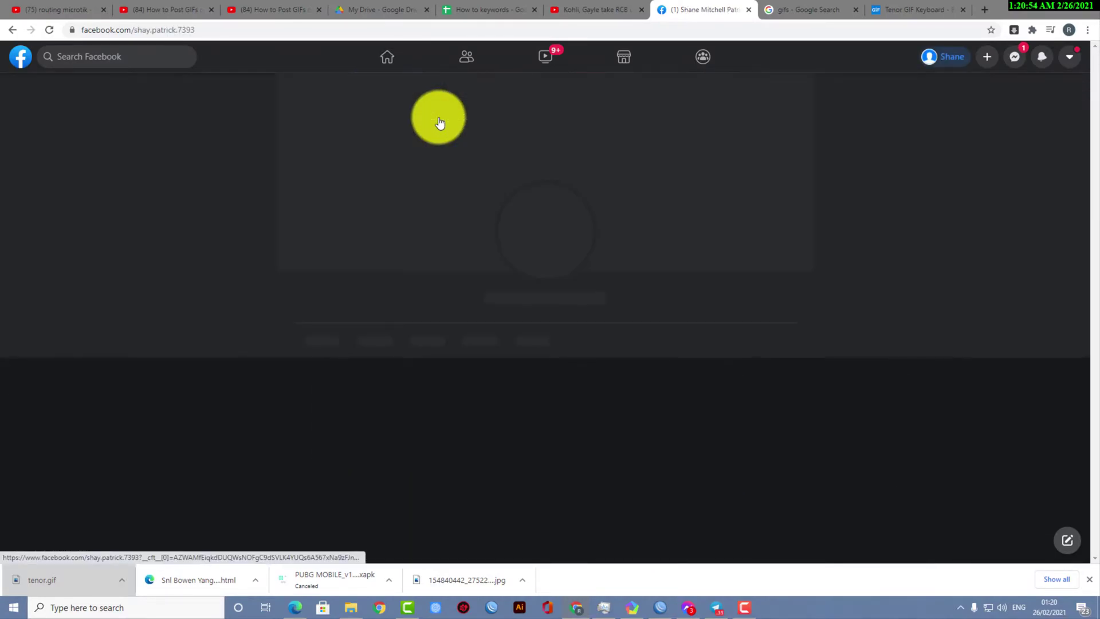
Comment on the profile's TENOR GIF post with the Noice GIF found by searching 'nice'
scroll(593, 341, "down", 6)
scroll(592, 341, "down", 5)
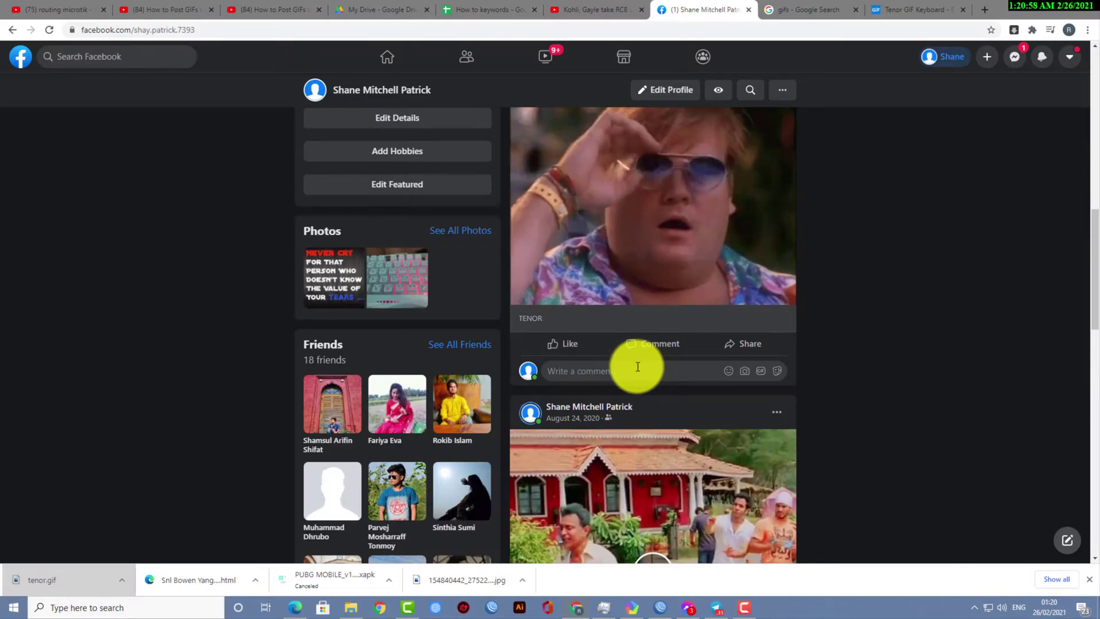
left_click(677, 369)
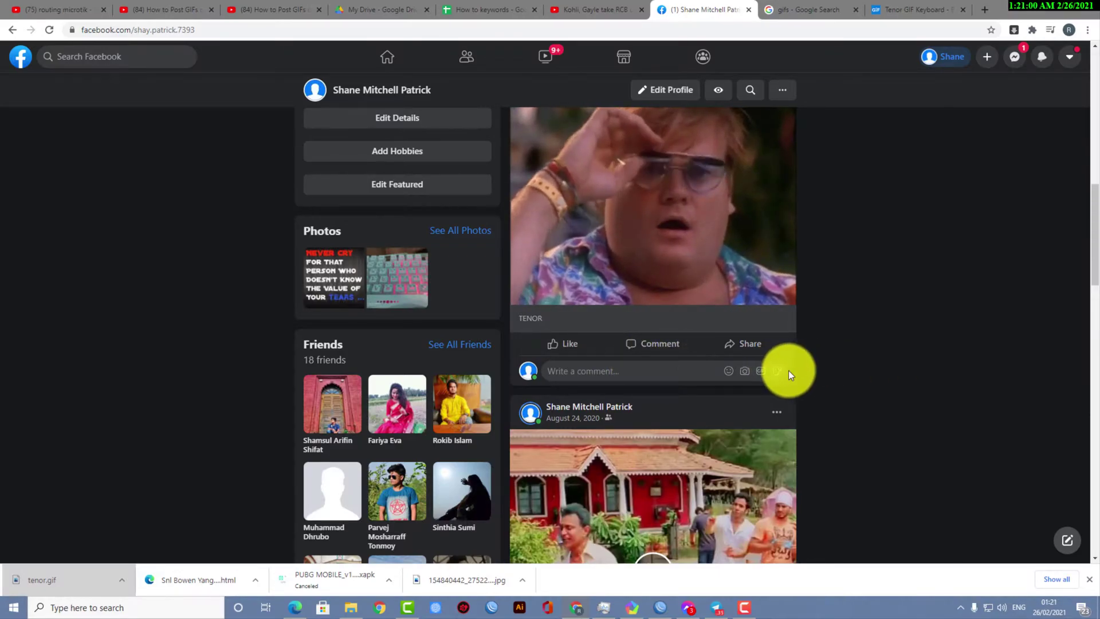
left_click(762, 371)
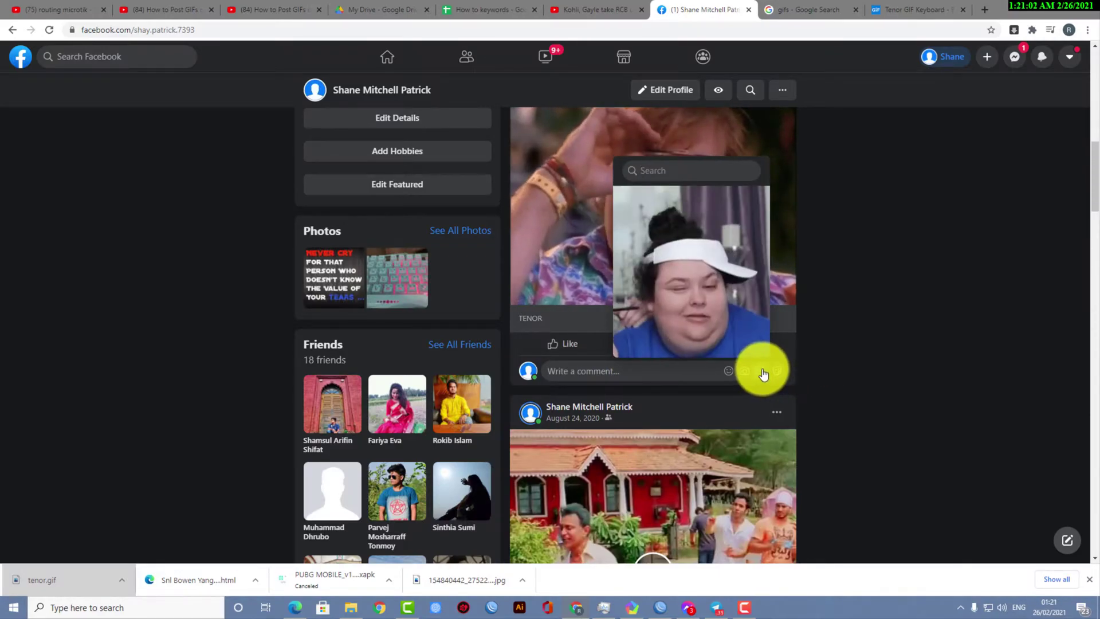
left_click(662, 172)
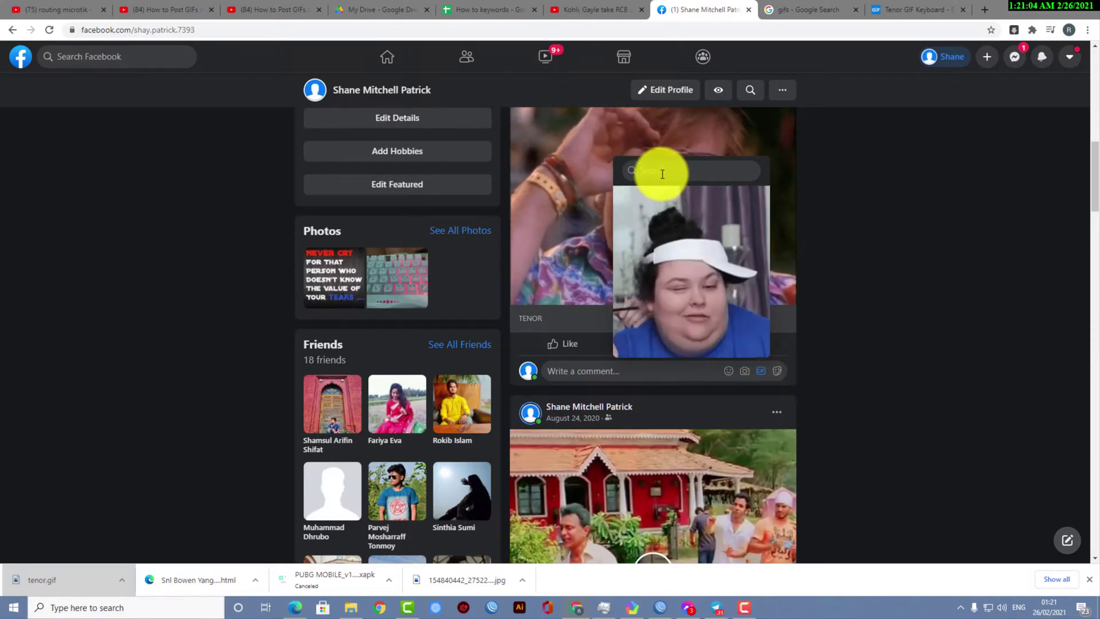
type("nice")
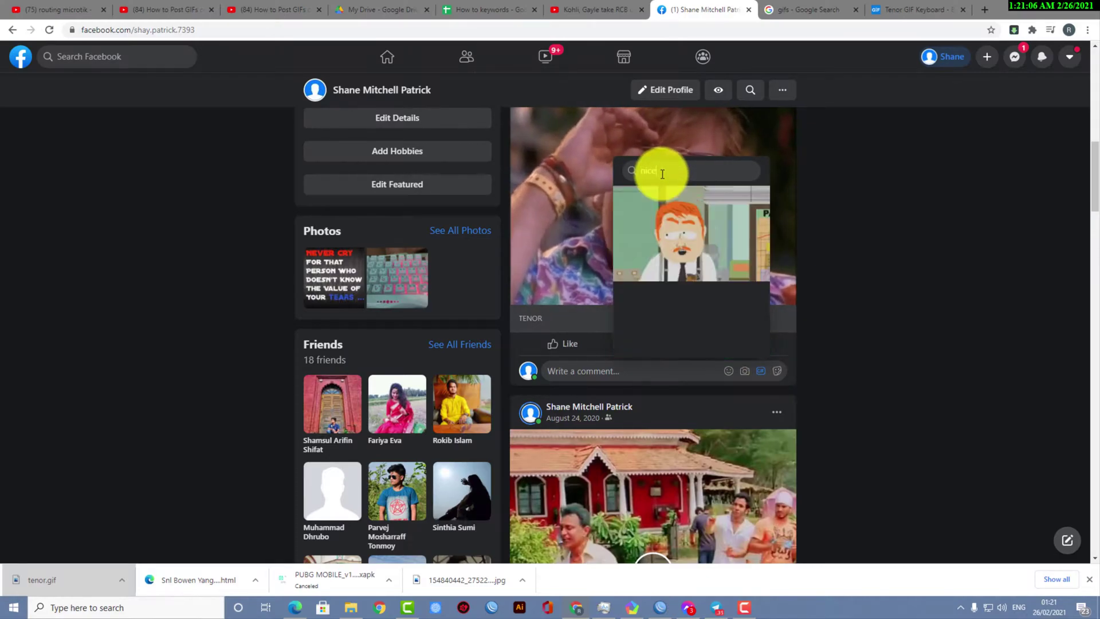
scroll(700, 287, "down", 5)
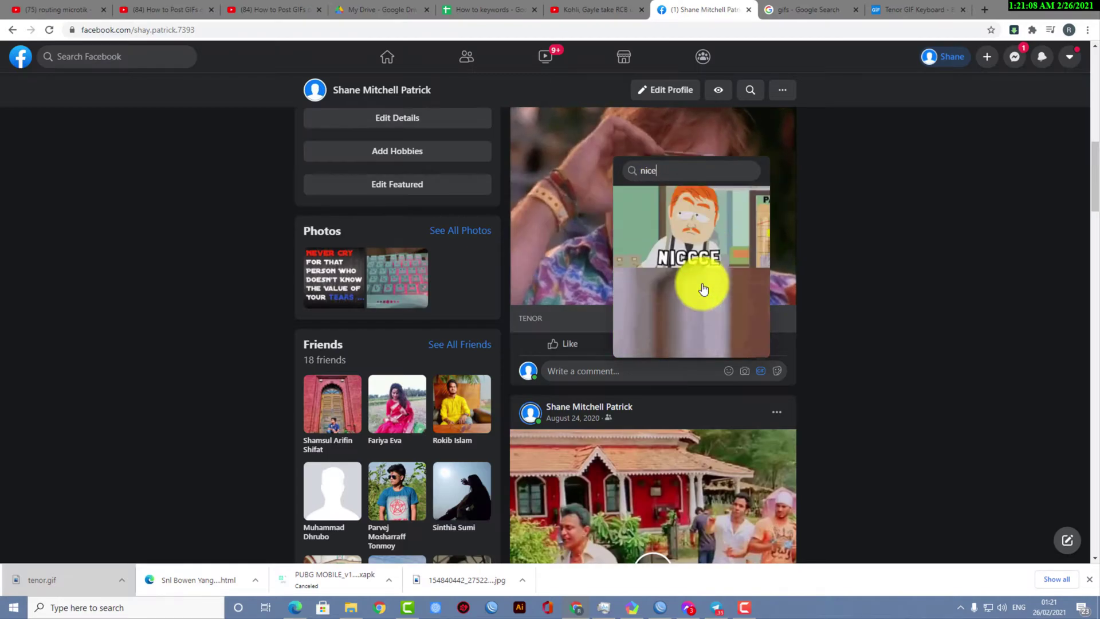
scroll(704, 296, "down", 2)
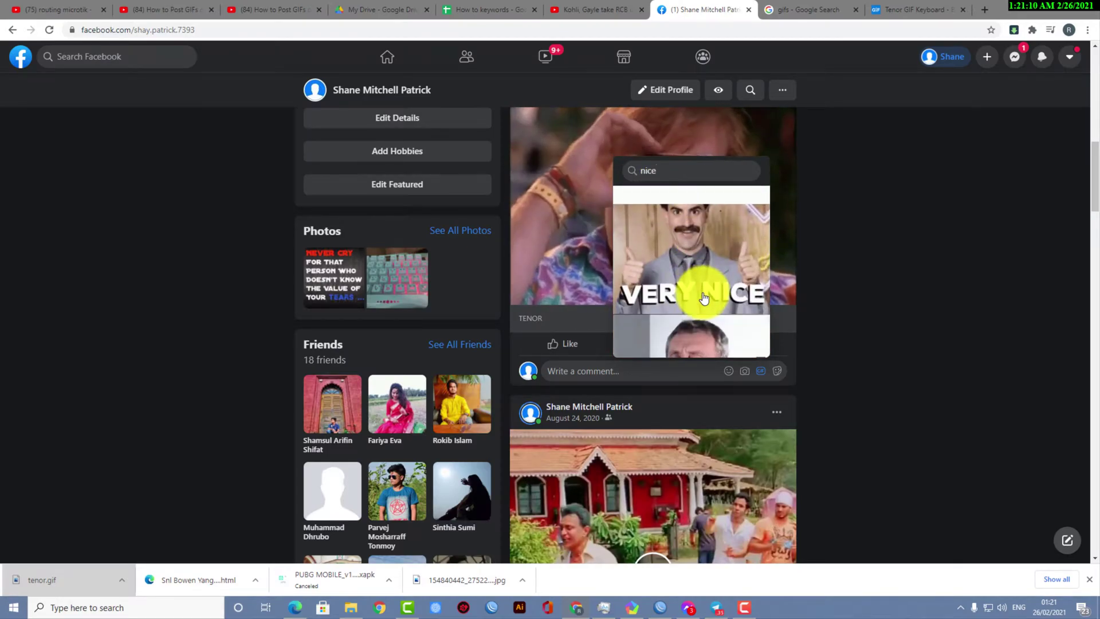
scroll(704, 278, "down", 1)
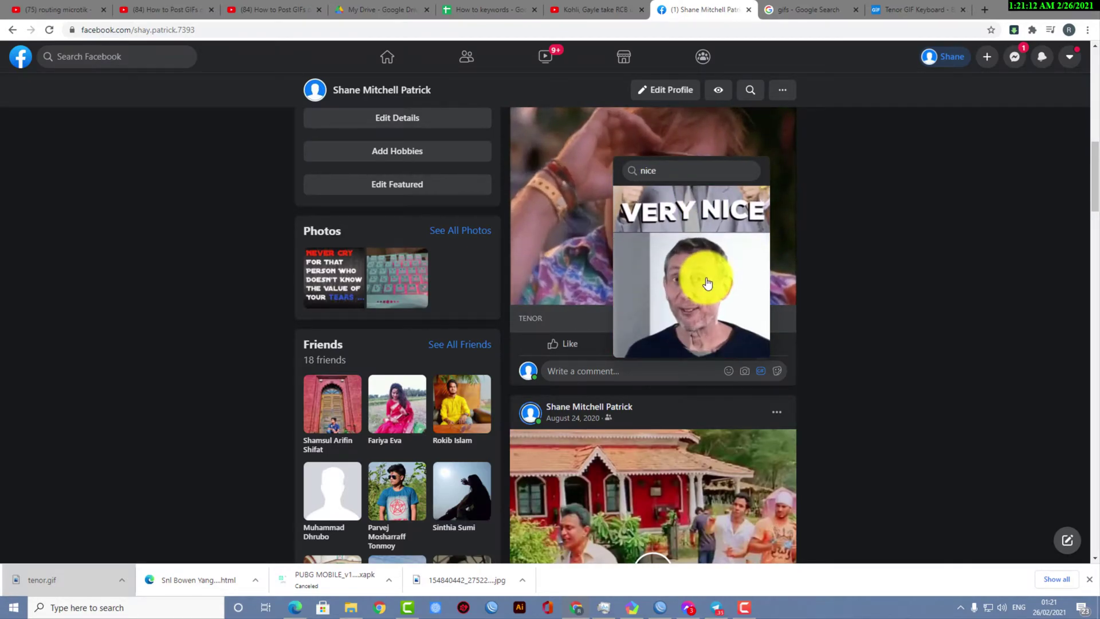
left_click(708, 289)
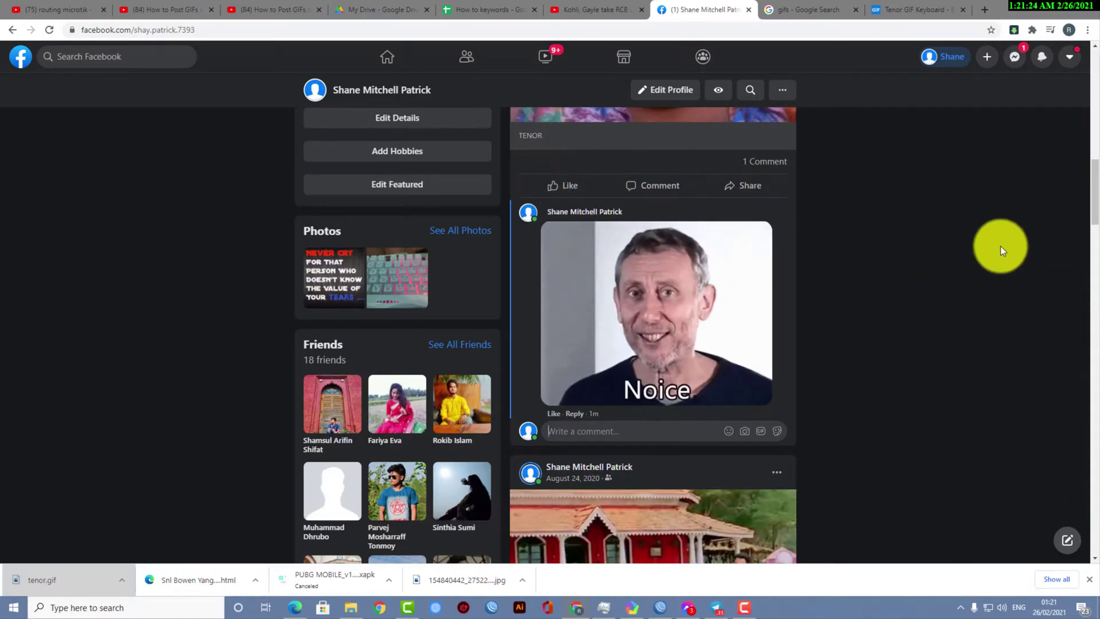
Send the 'You said forever' GIF to a friend in a Messenger chat
left_click(1013, 58)
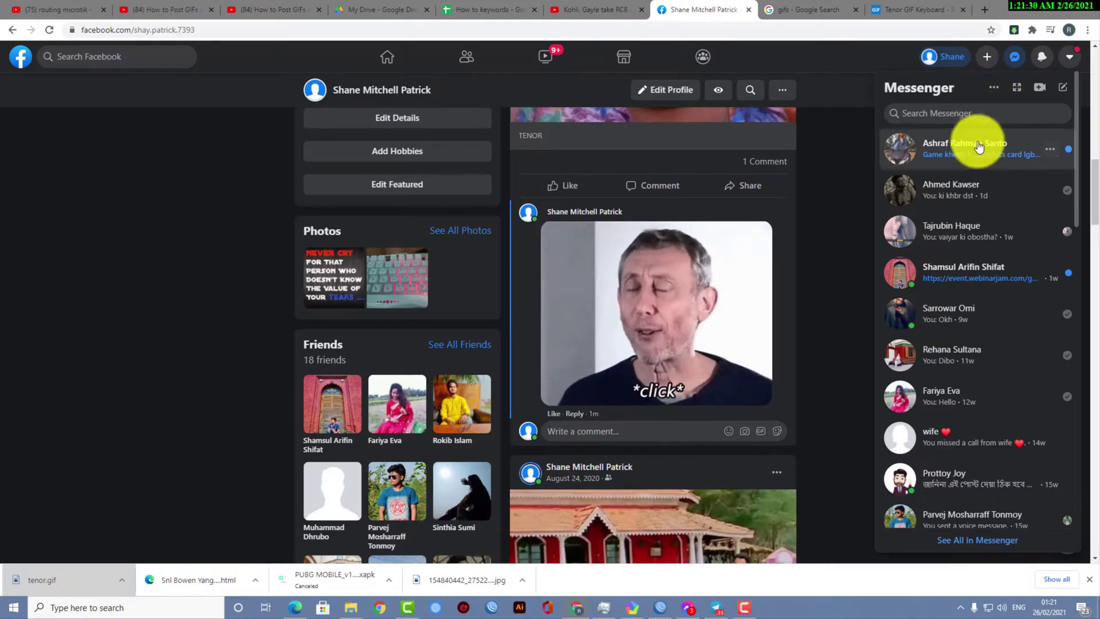
left_click(993, 283)
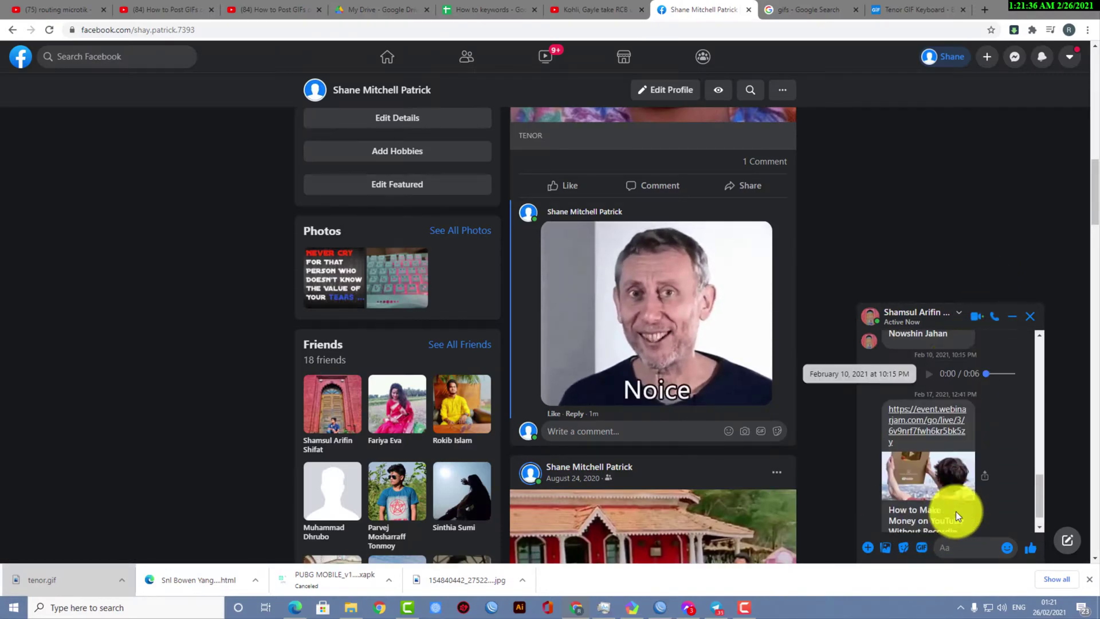
left_click(919, 550)
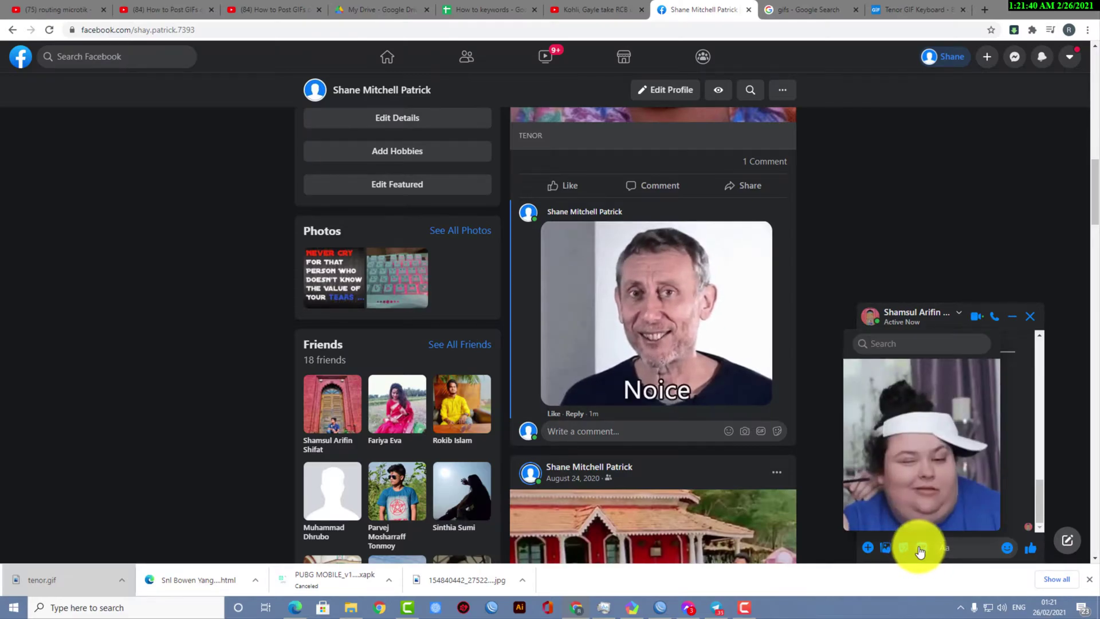
scroll(919, 487, "down", 3)
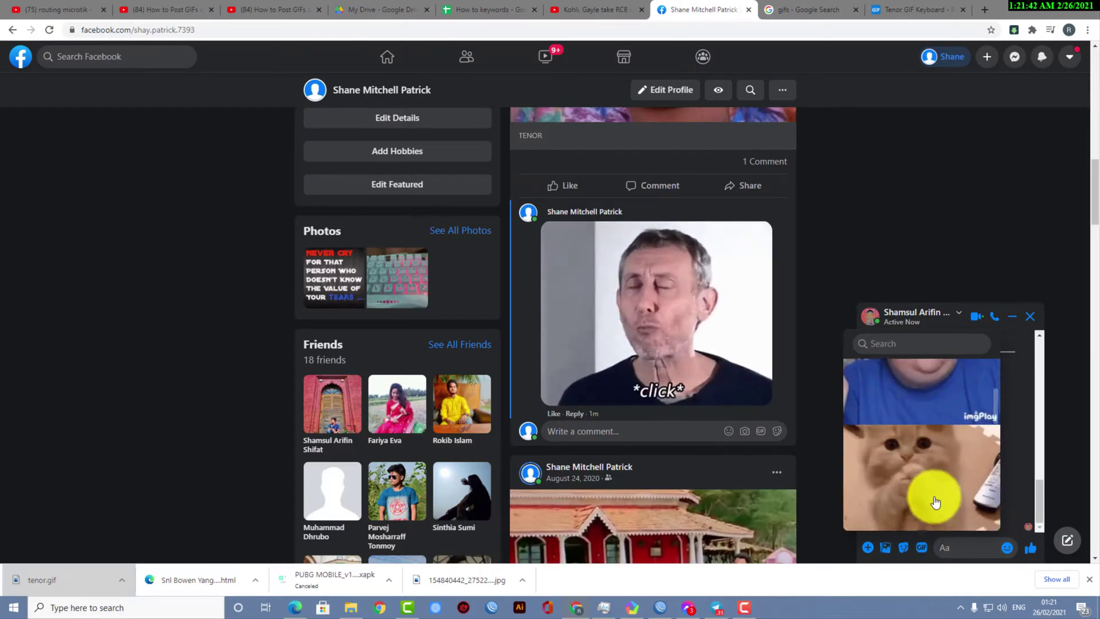
scroll(929, 458, "up", 1)
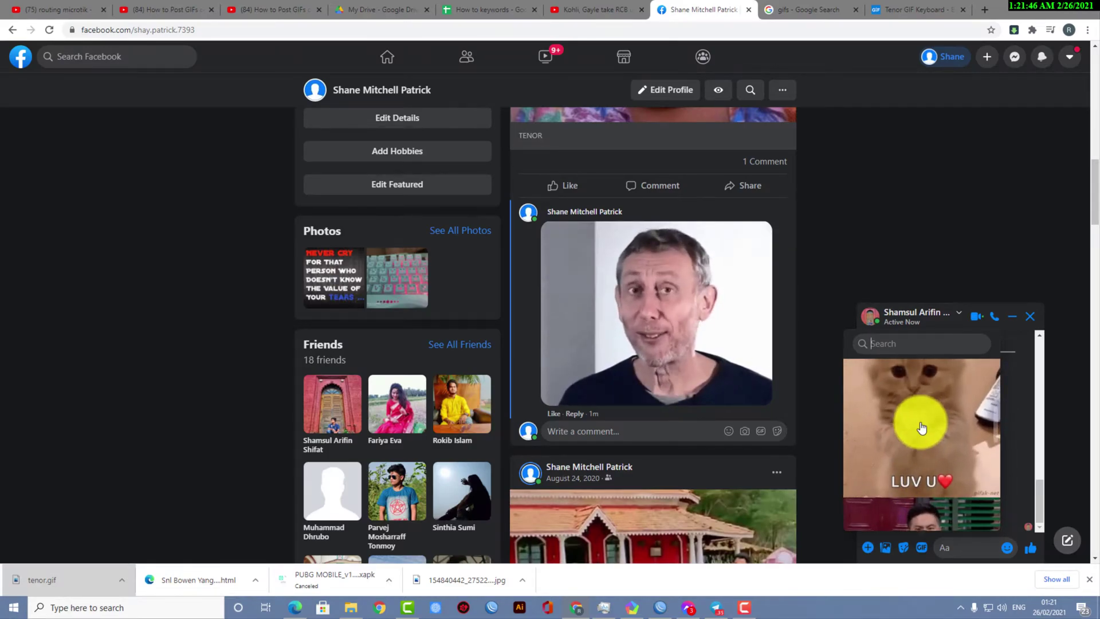
scroll(925, 447, "down", 4)
scroll(921, 410, "up", 2)
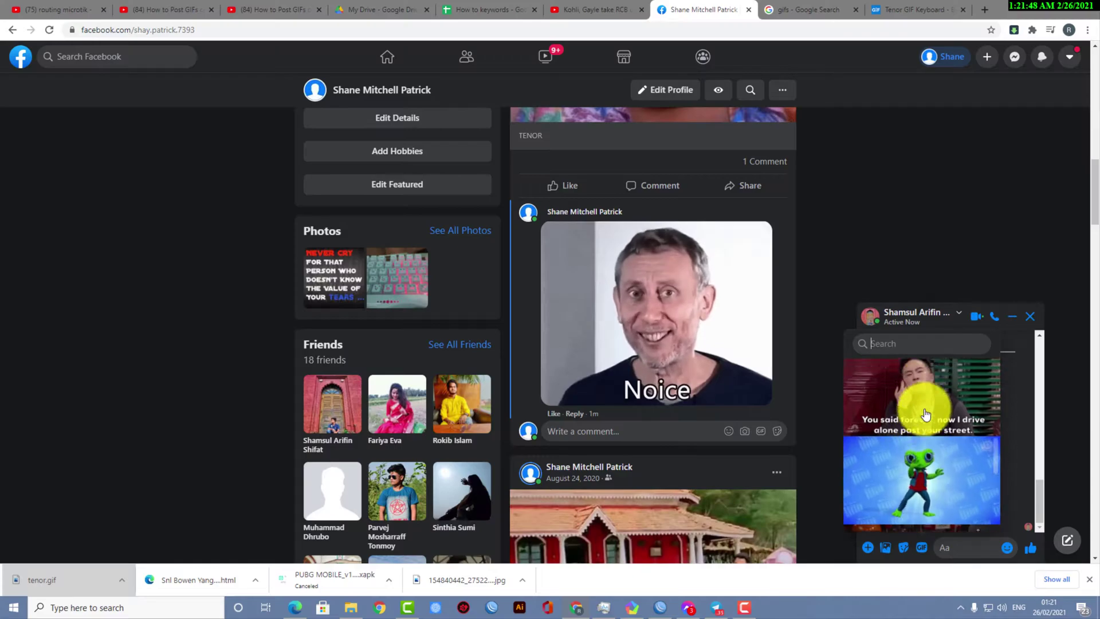
left_click(922, 431)
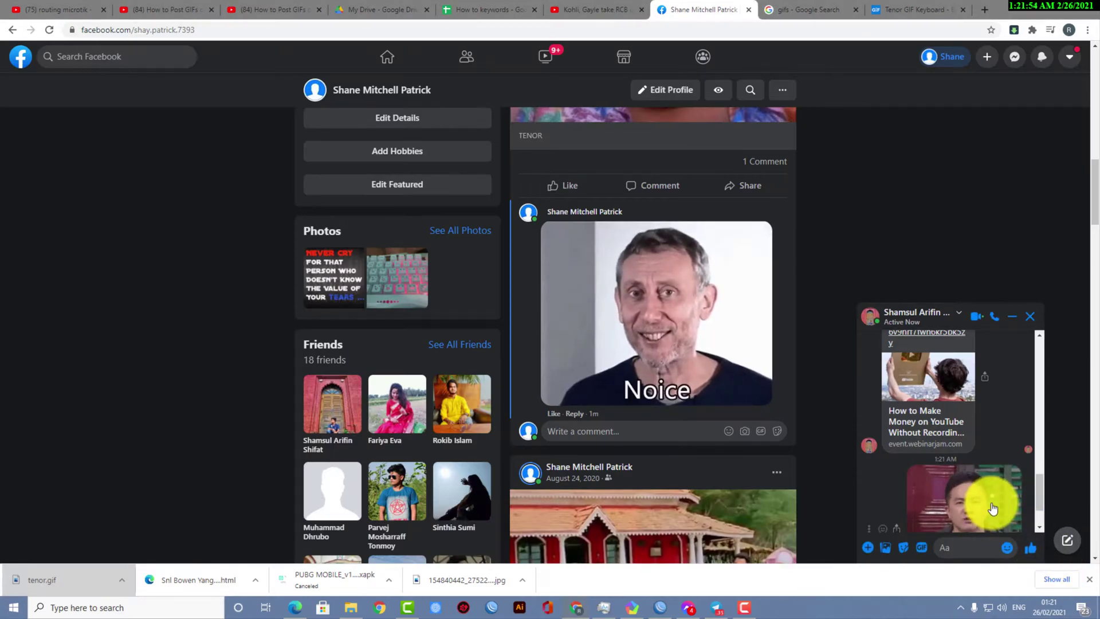
Close the Messenger chat and return to the News Feed
scroll(983, 486, "down", 1)
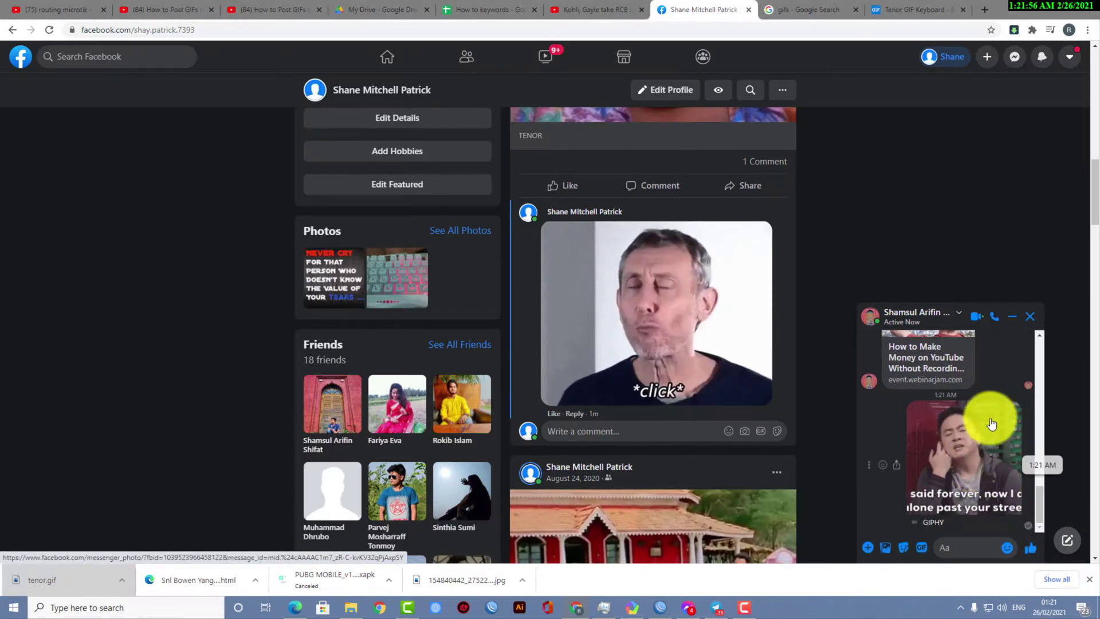
left_click(1032, 319)
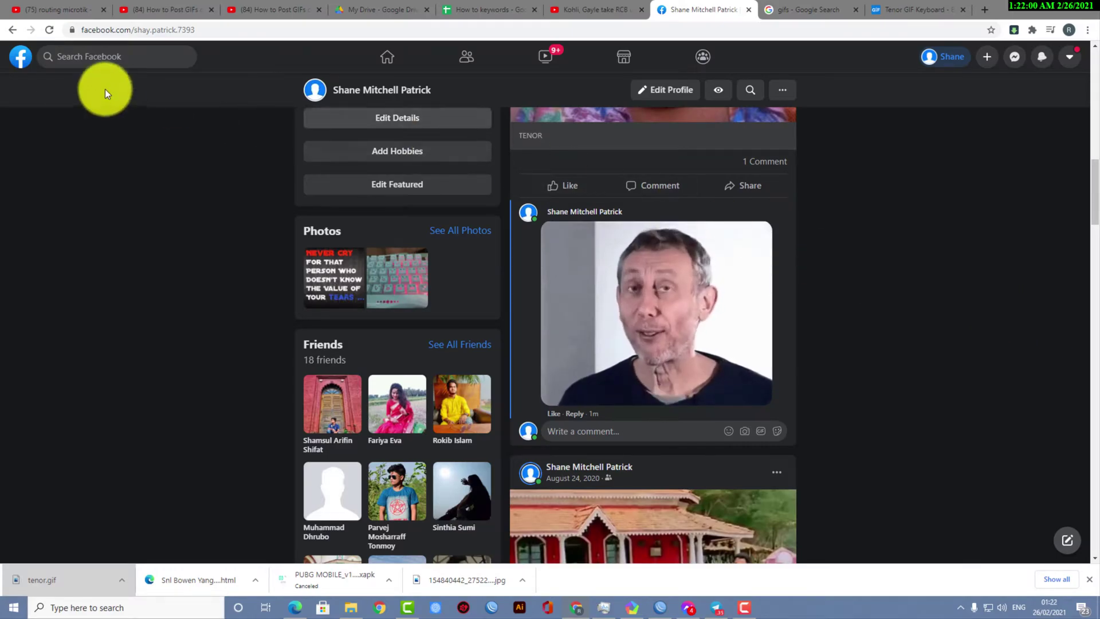
left_click(17, 62)
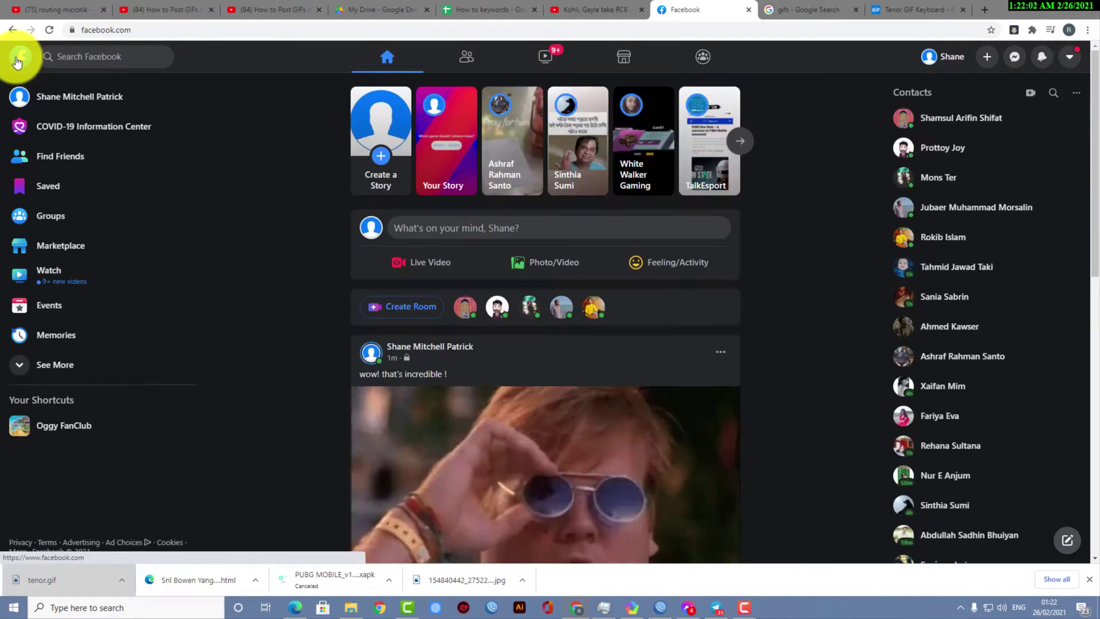
Switch to the Tenor tab and scroll the trending GIFs to open the Hay Hey dinosaur GIF
left_click(802, 8)
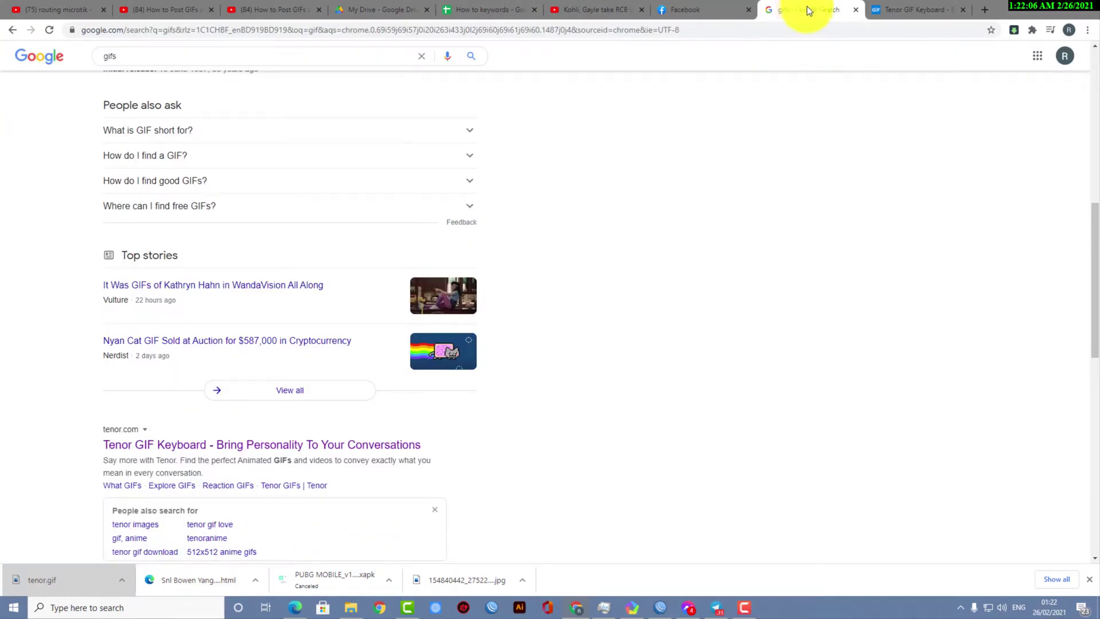
left_click(881, 3)
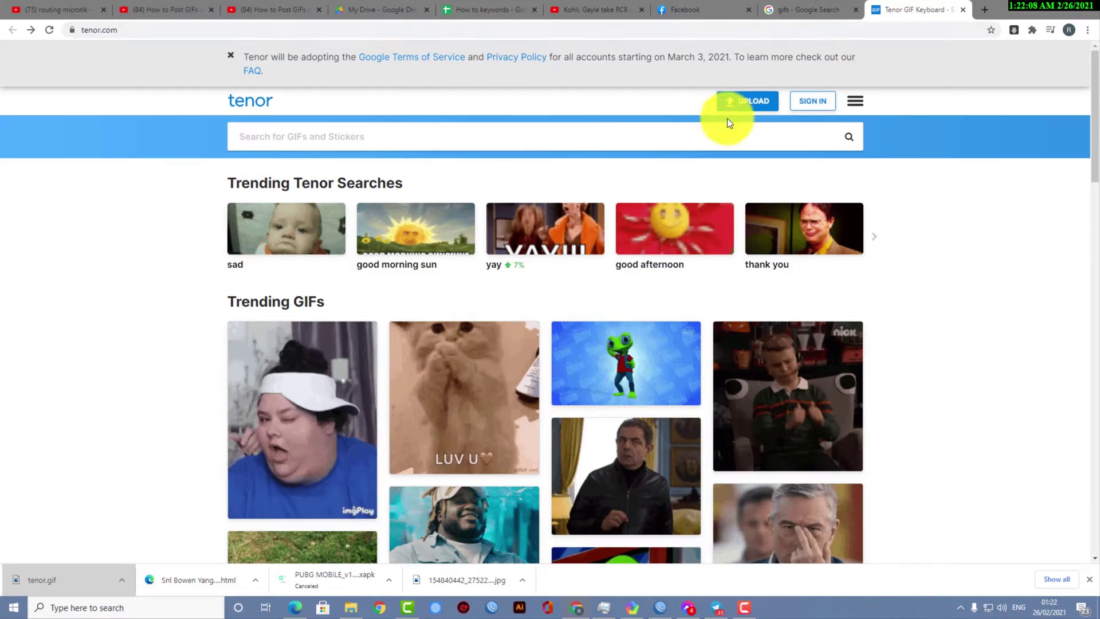
scroll(427, 282, "down", 4)
scroll(427, 282, "down", 3)
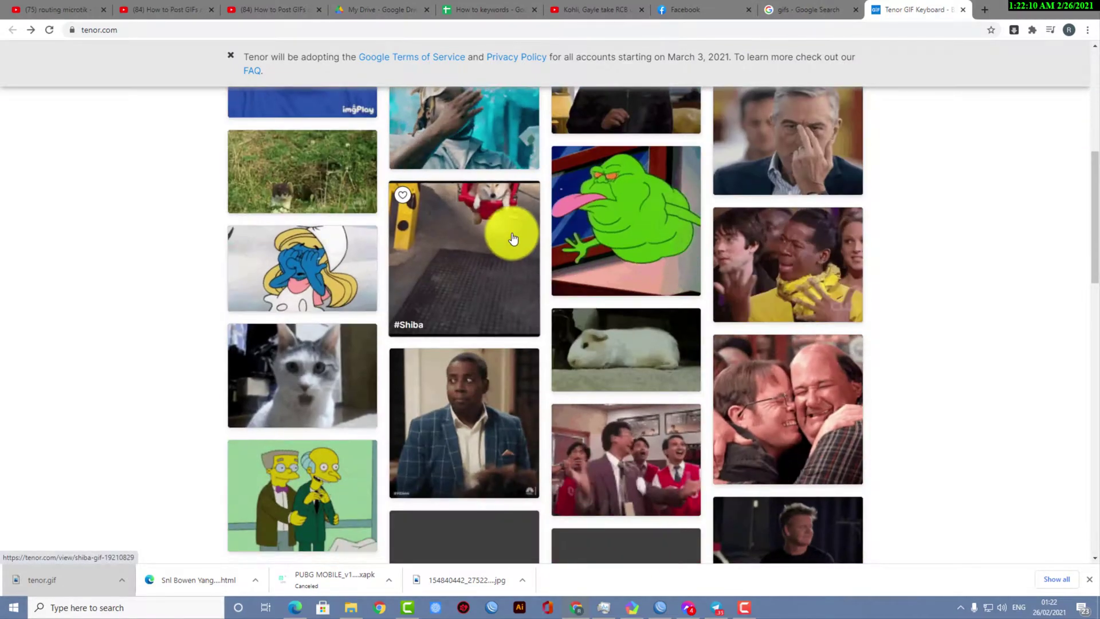
scroll(469, 302, "up", 2)
scroll(585, 304, "down", 10)
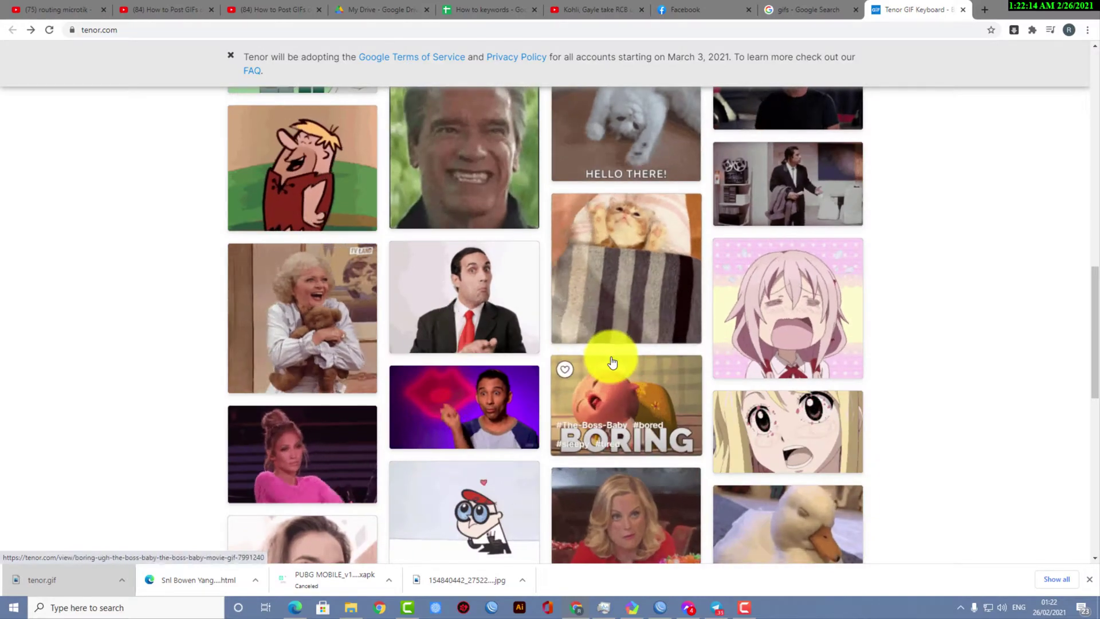
scroll(609, 361, "down", 3)
scroll(613, 363, "down", 4)
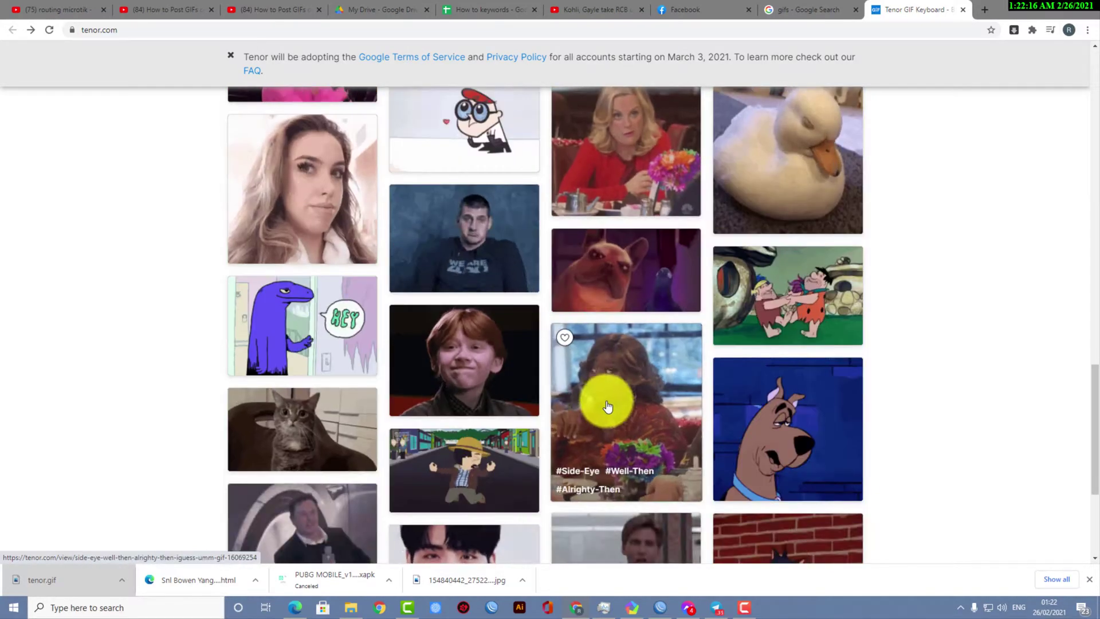
left_click(304, 318)
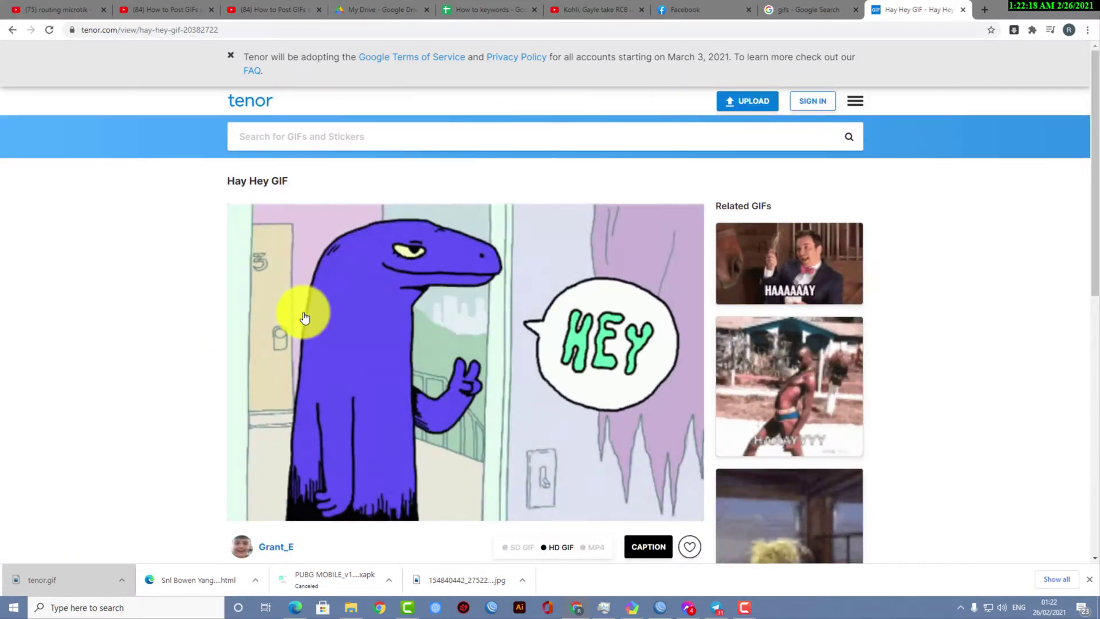
Save the Hay Hey dinosaur GIF image to Downloads as 'hey gif'
scroll(576, 362, "down", 4)
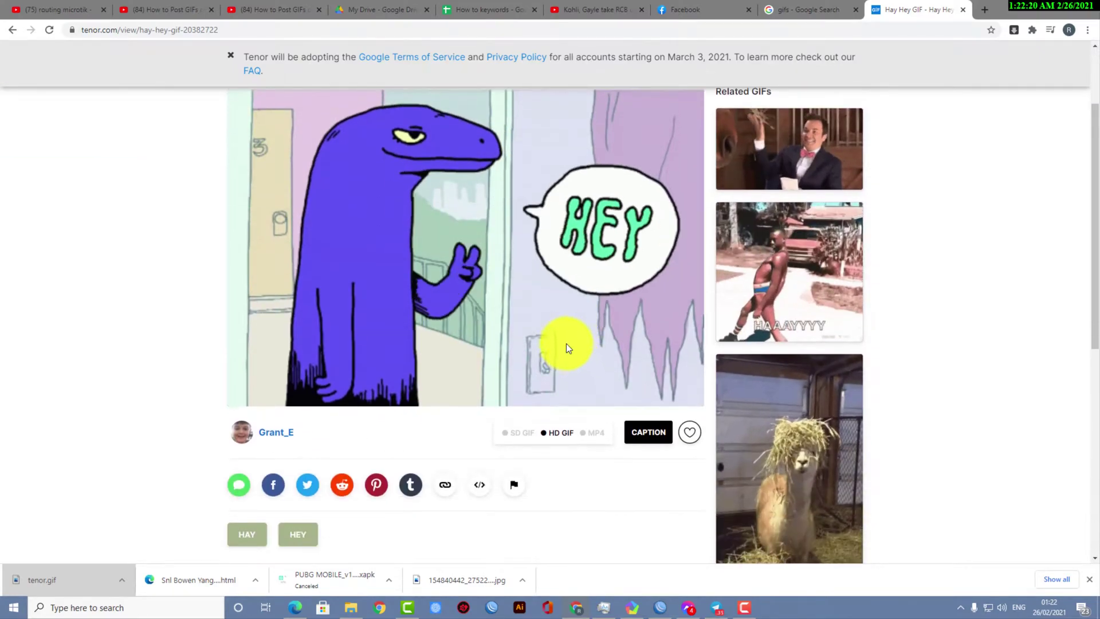
scroll(522, 384, "up", 2)
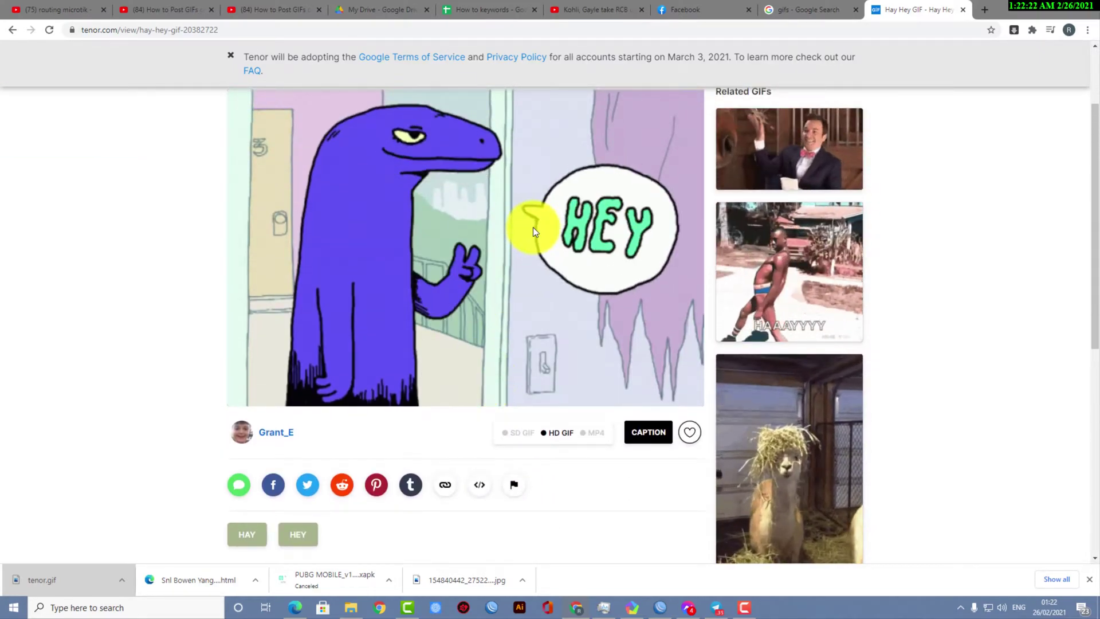
right_click(506, 228)
left_click(532, 250)
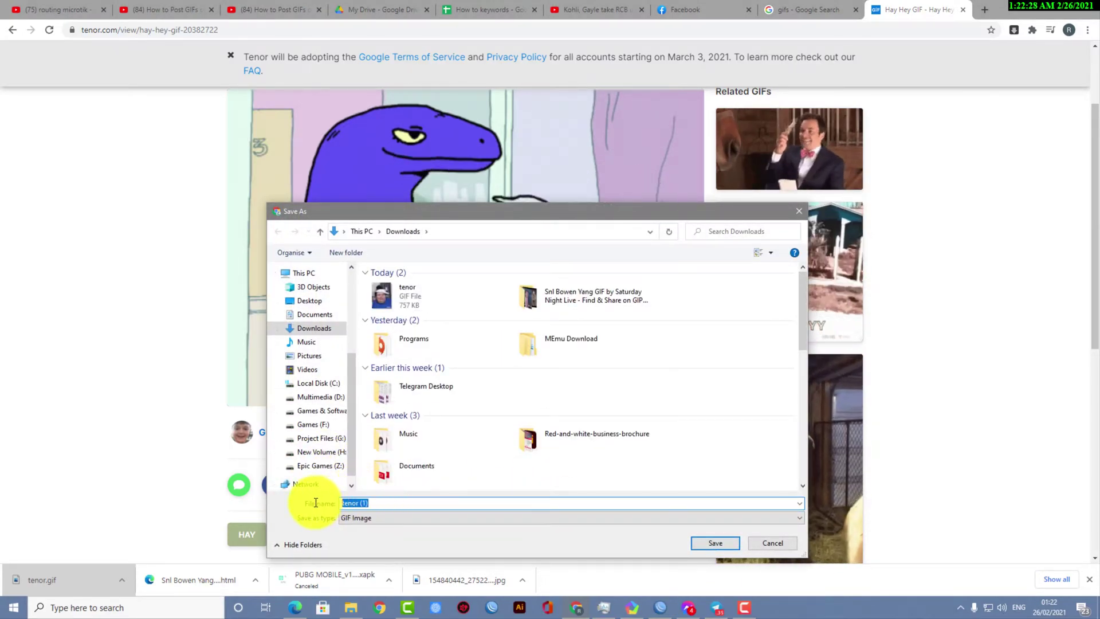
type("h")
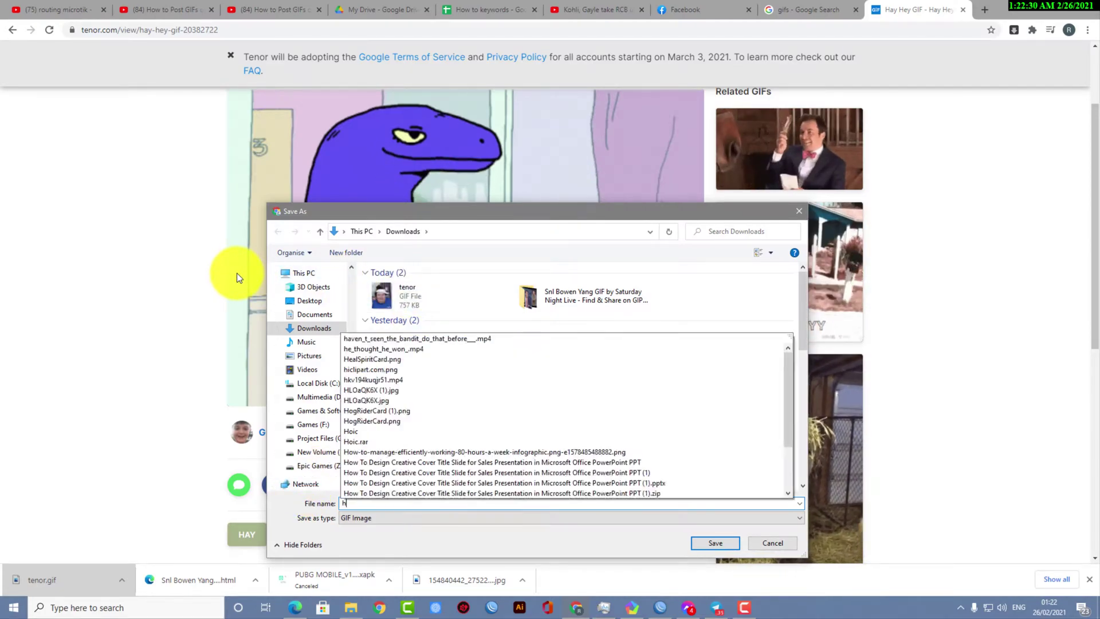
type("ey gif")
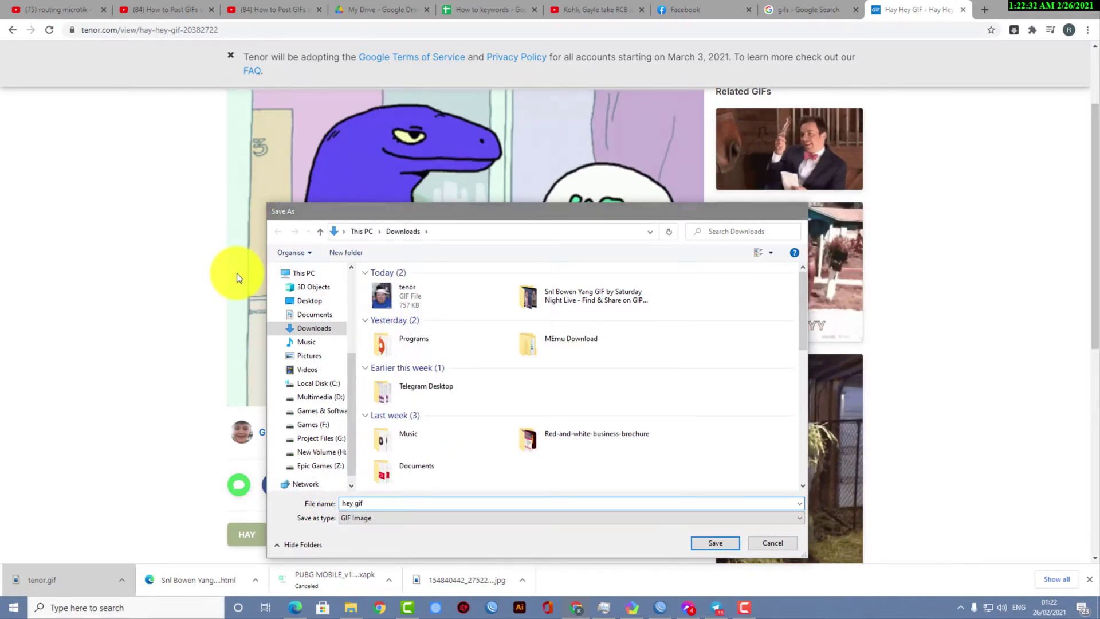
key("Return")
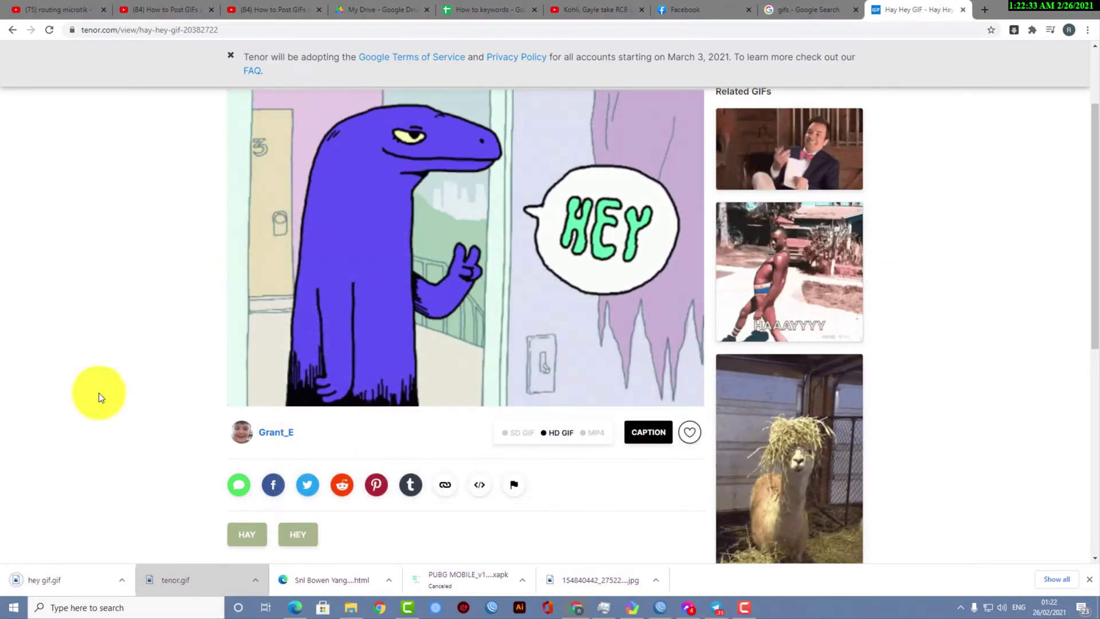
Show the downloaded 'hey gif' in its Downloads folder, then drag it back to the Facebook tab
left_click(122, 578)
left_click(135, 538)
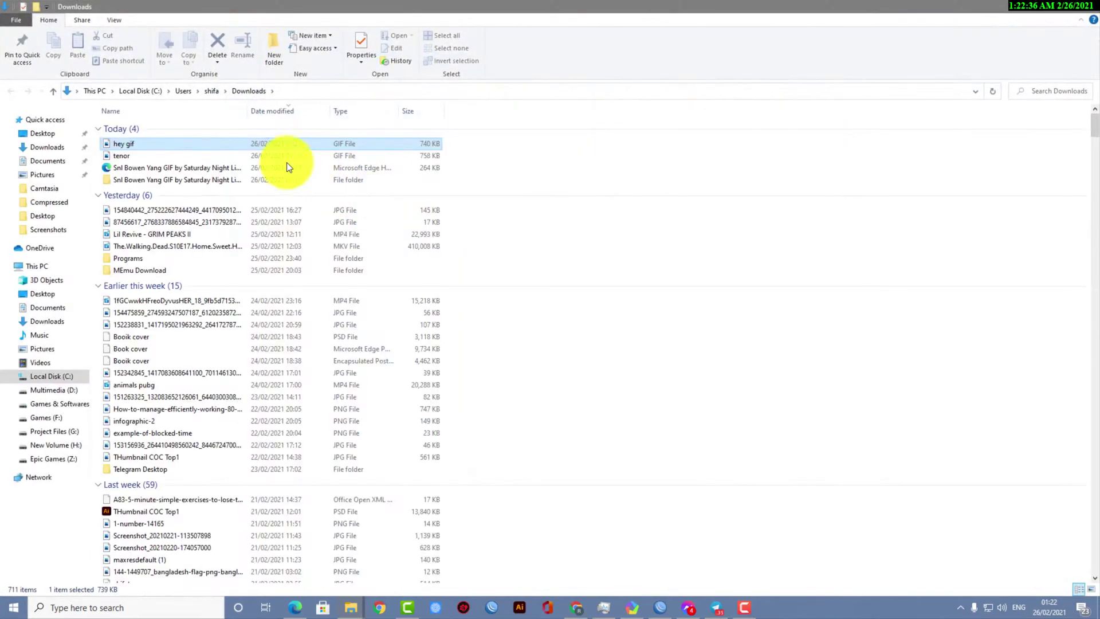
left_click_drag(197, 143, 429, 324)
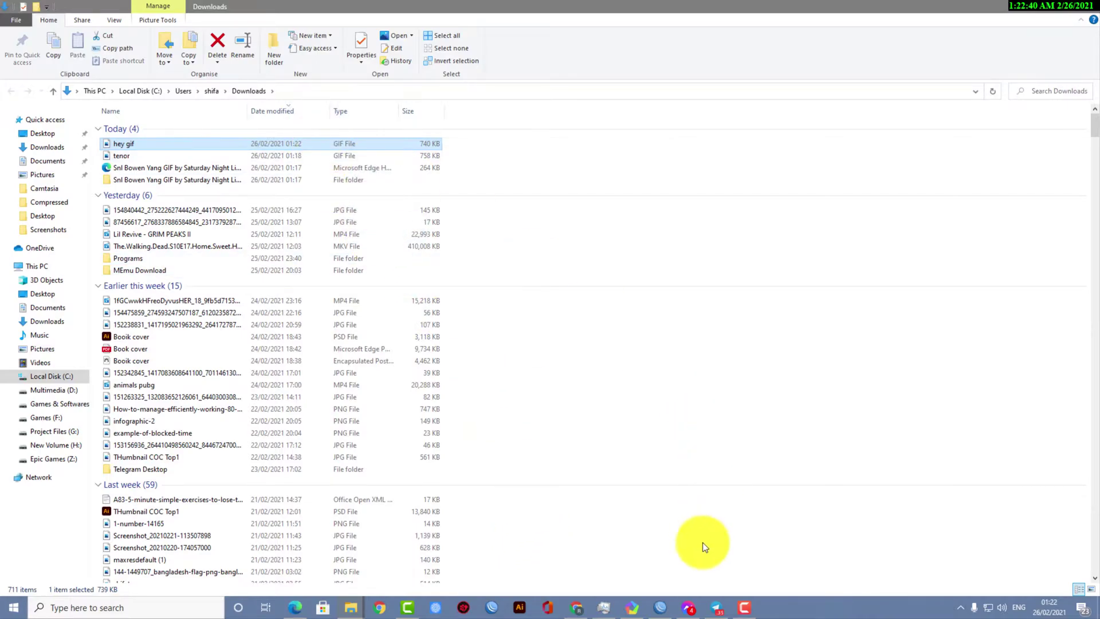
left_click_drag(581, 600, 589, 77)
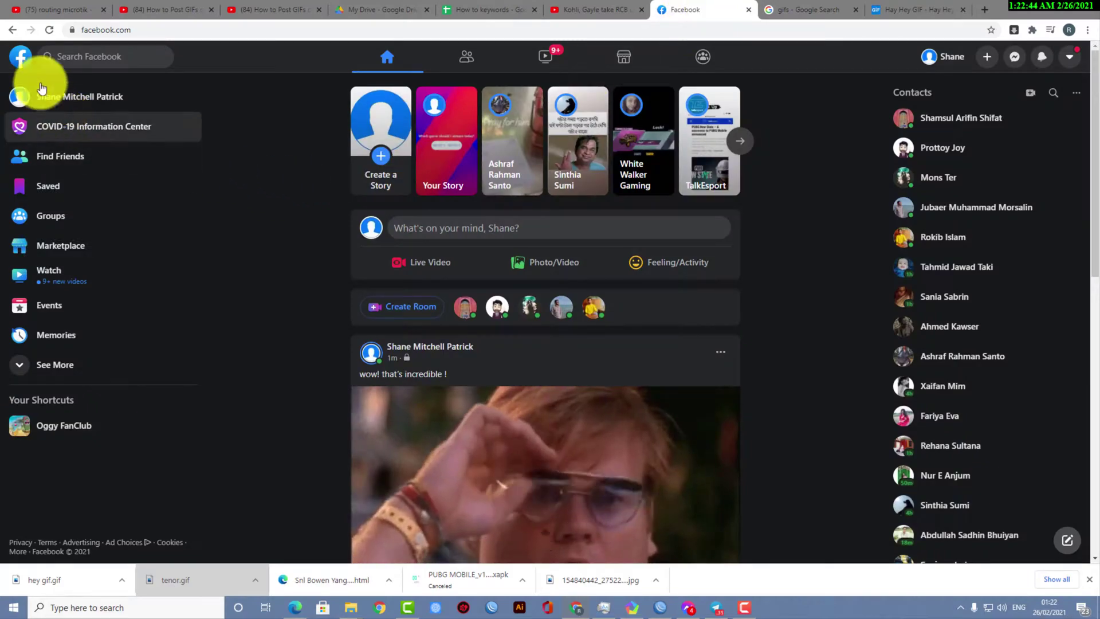
Reload the feed, start a new post and attach 'hey gif' from the Downloads folder
left_click(20, 59)
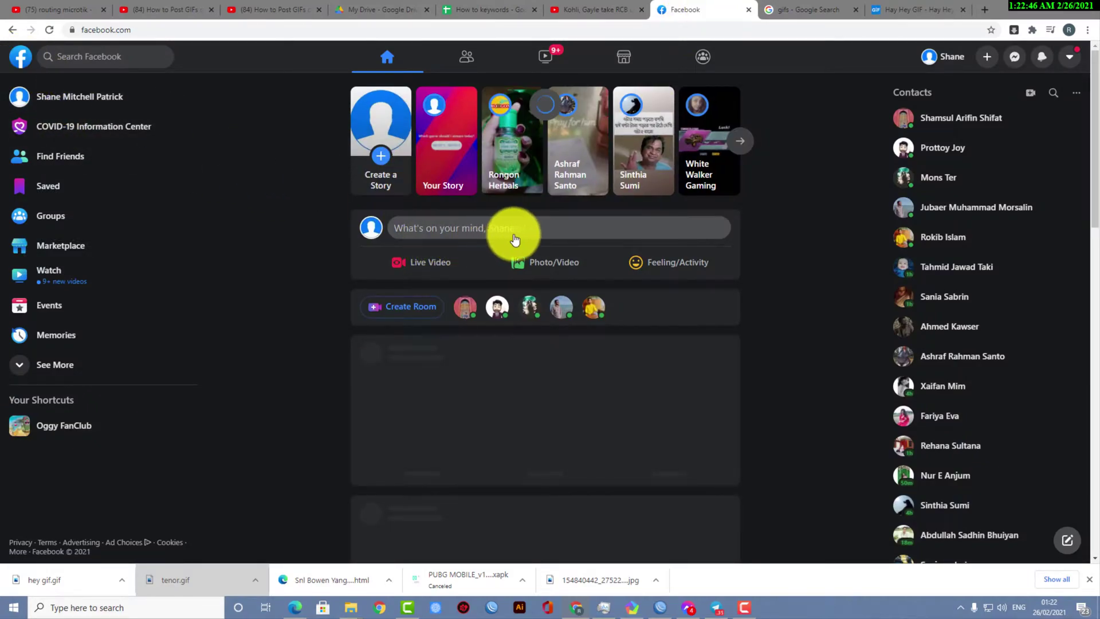
left_click(519, 239)
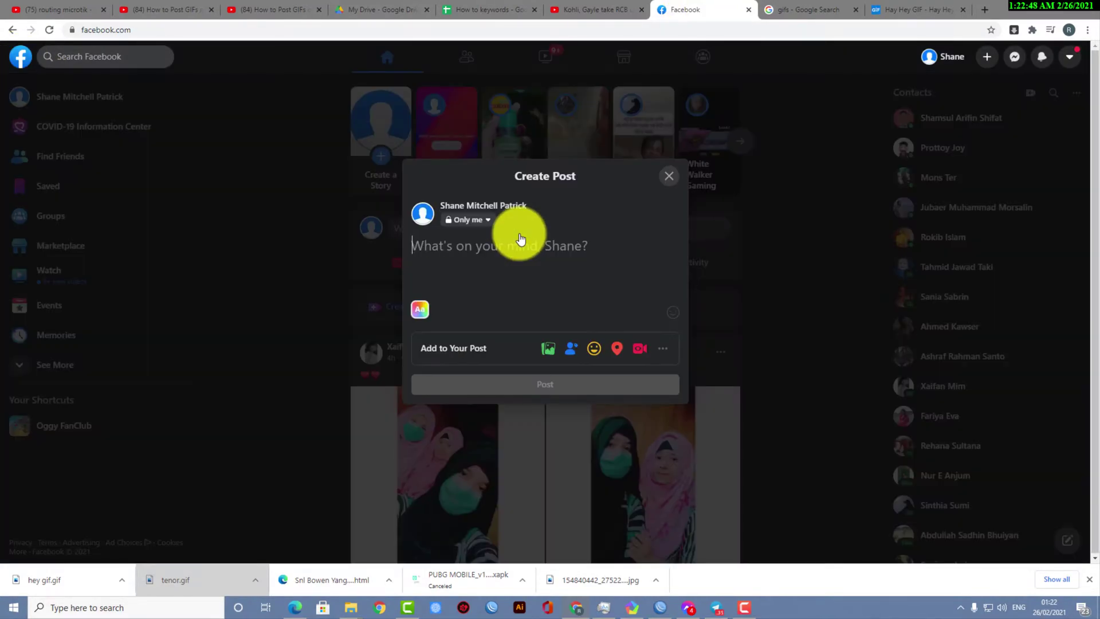
left_click(549, 349)
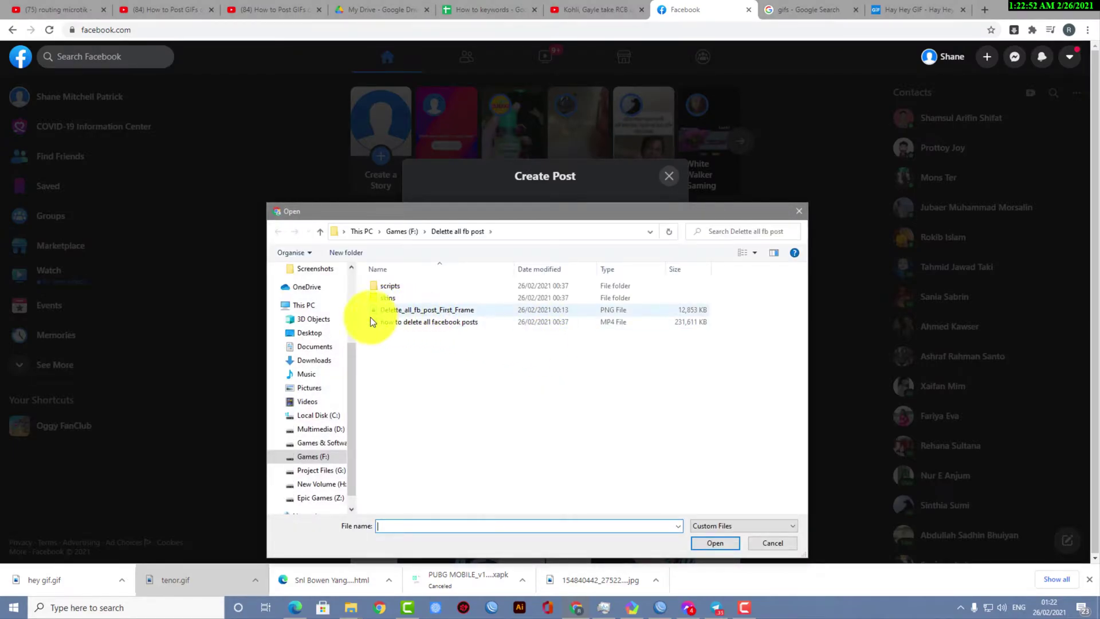
left_click(320, 362)
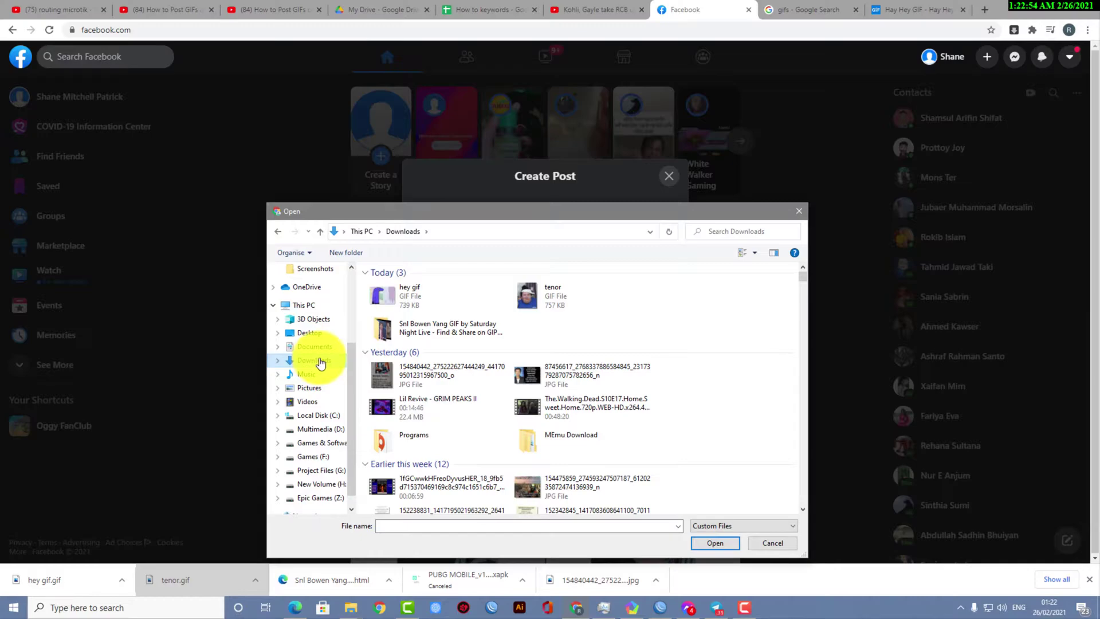
double_click(385, 293)
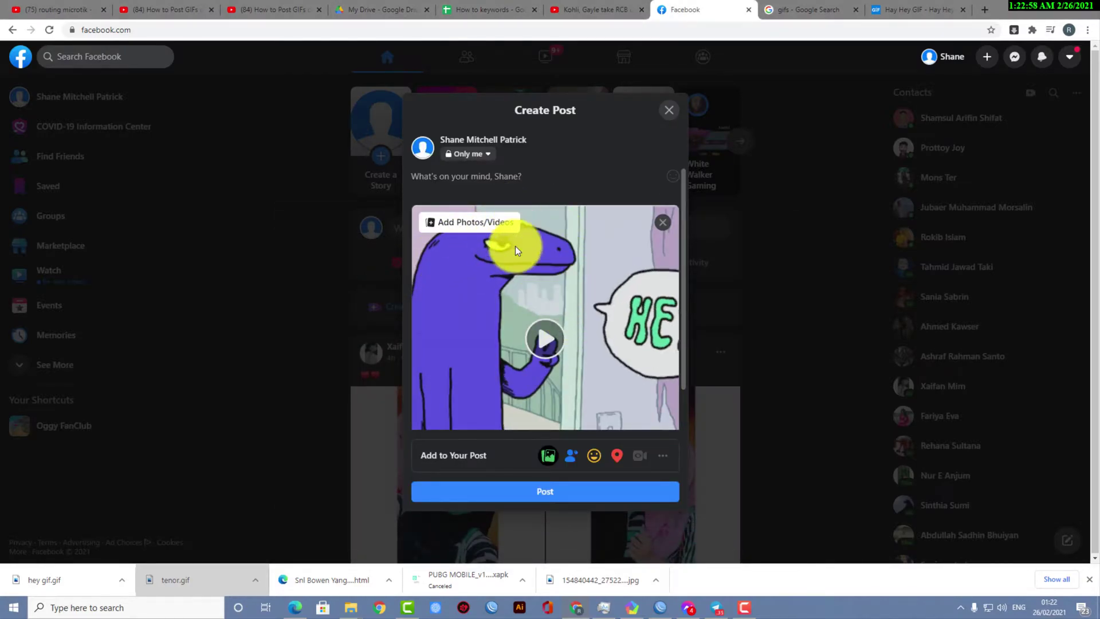
scroll(555, 365, "down", 1)
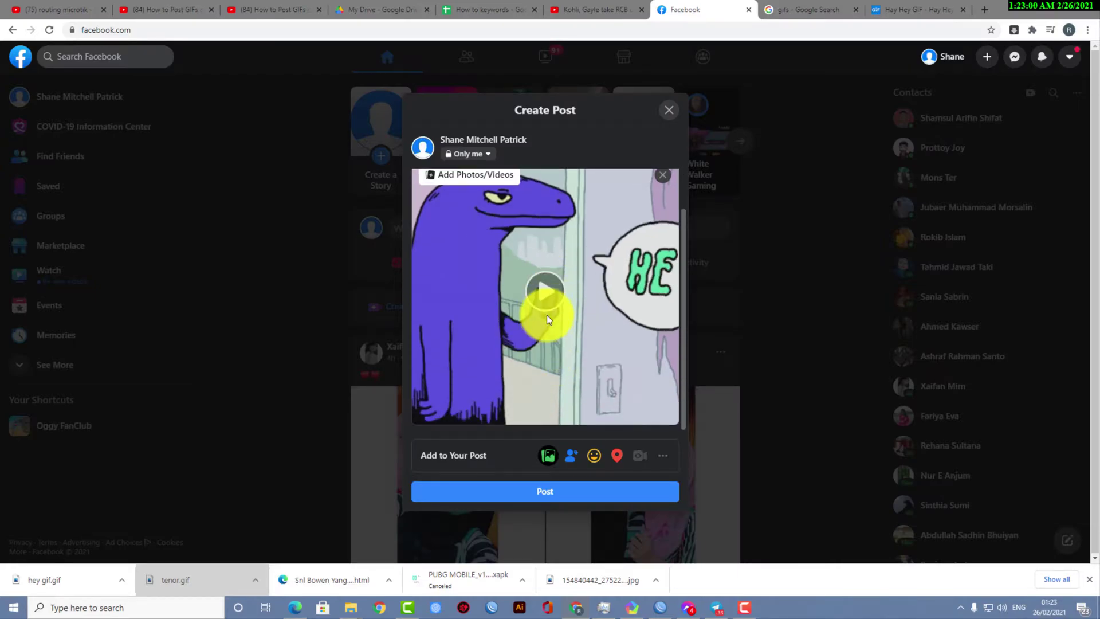
scroll(538, 329, "up", 1)
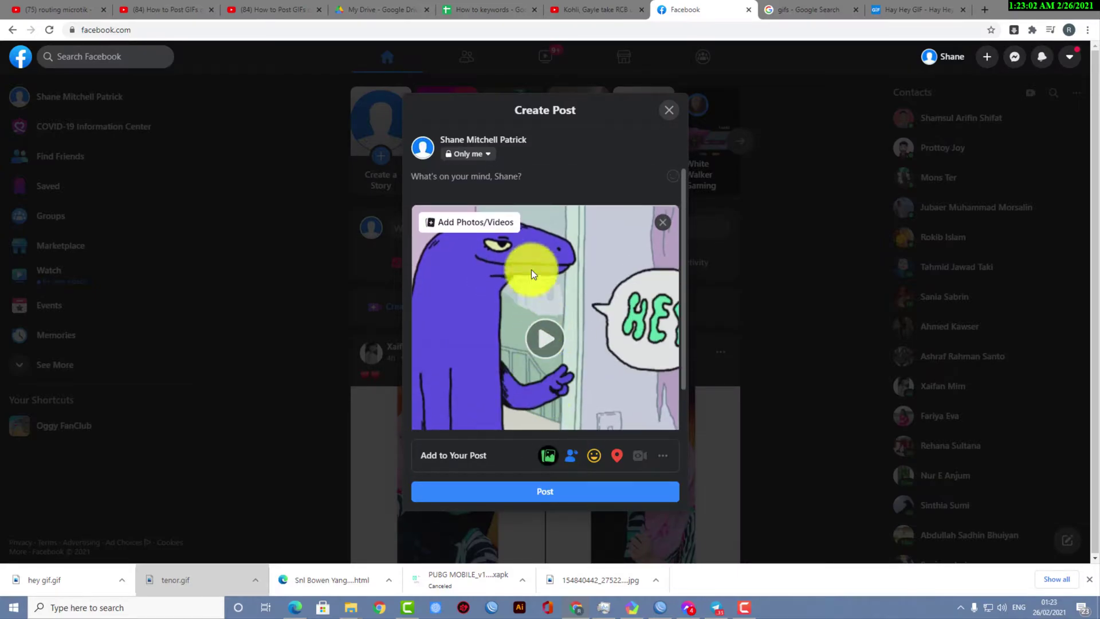
mouse_move(579, 242)
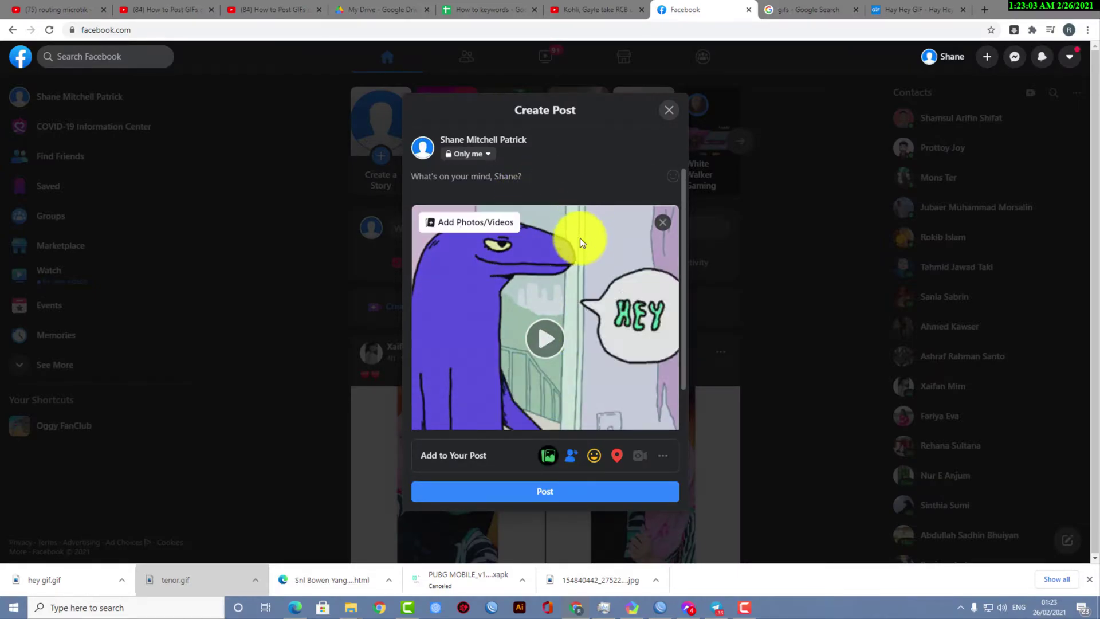
Publish the HEY GIF post and check it appears first in your profile's Posts
left_click(569, 496)
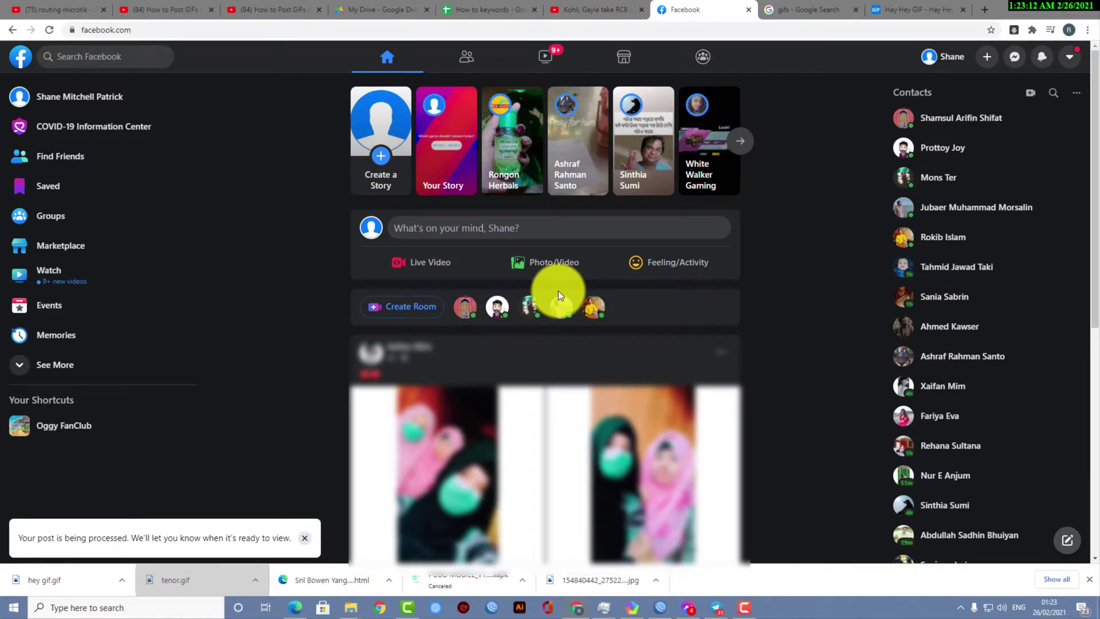
left_click(1069, 56)
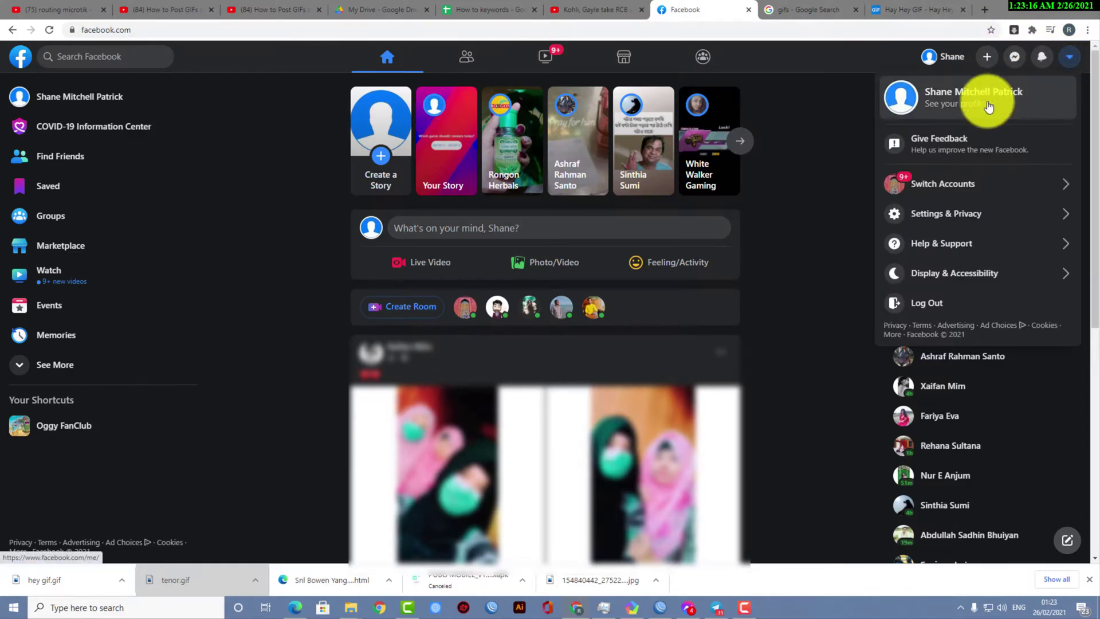
left_click(988, 107)
scroll(581, 377, "down", 5)
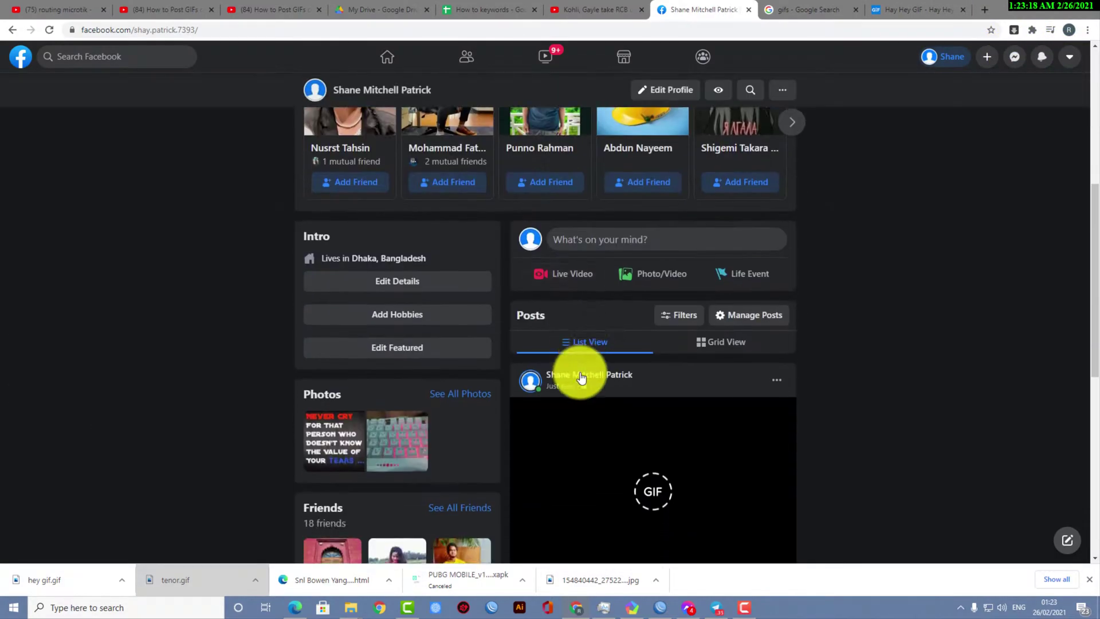
scroll(581, 377, "down", 3)
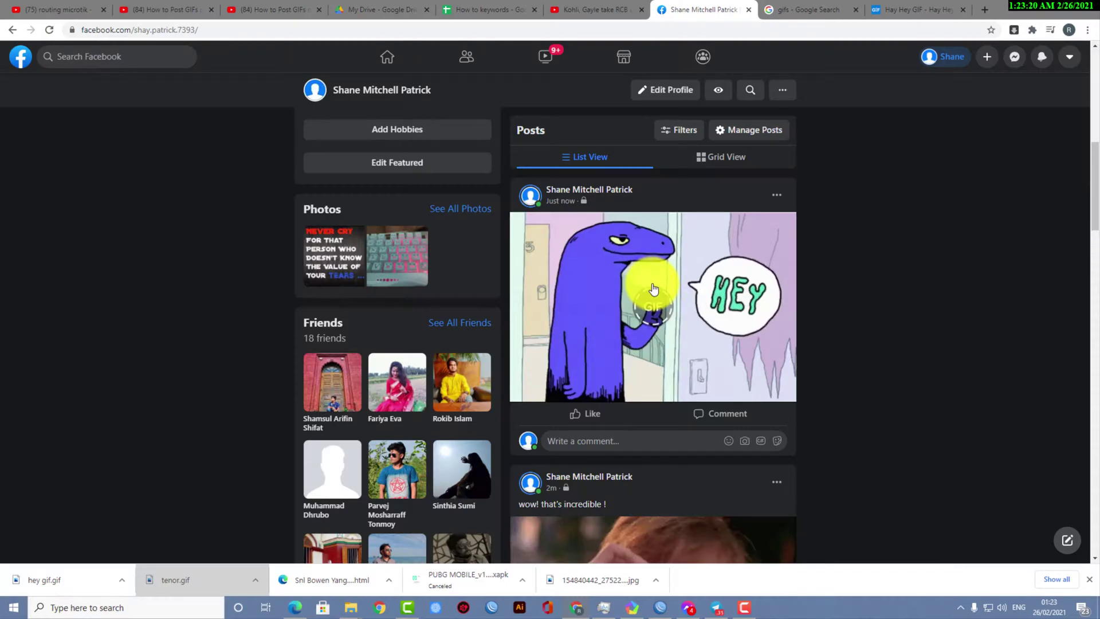